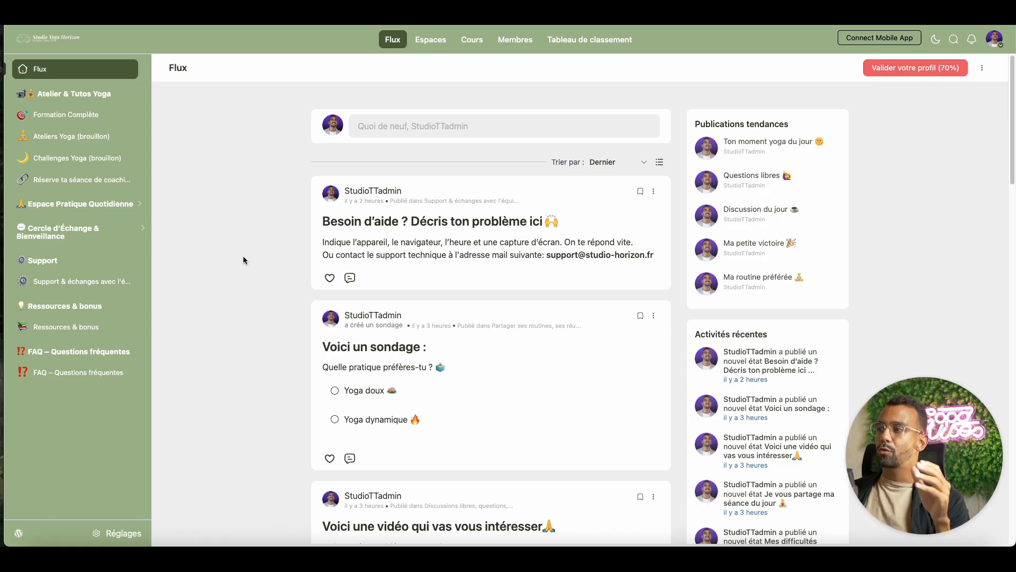
Open the FluentCommunity page in the WordPress administration and go from it to the community portal.
click(18, 534)
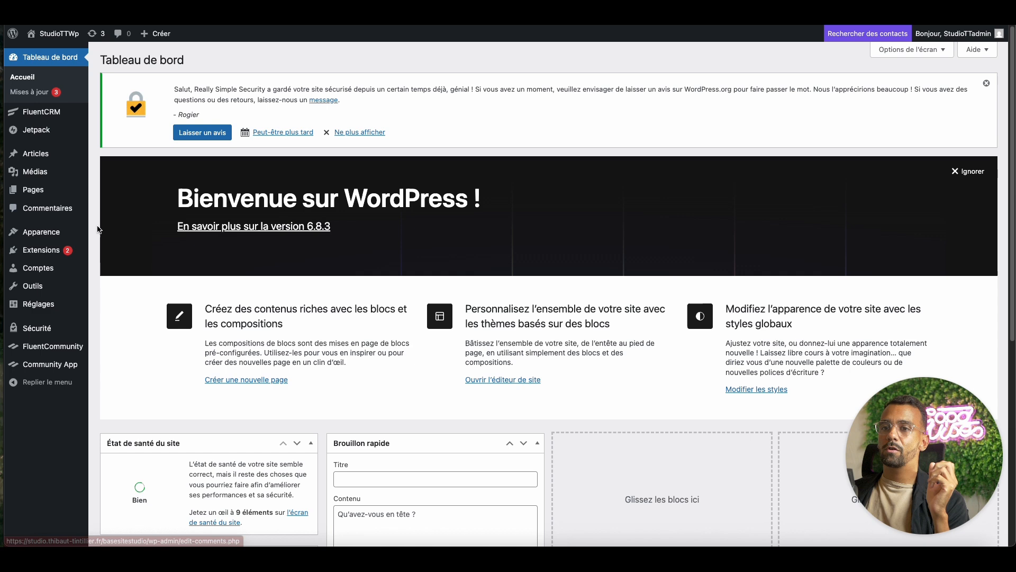
mouse_move(81, 286)
mouse_move(70, 251)
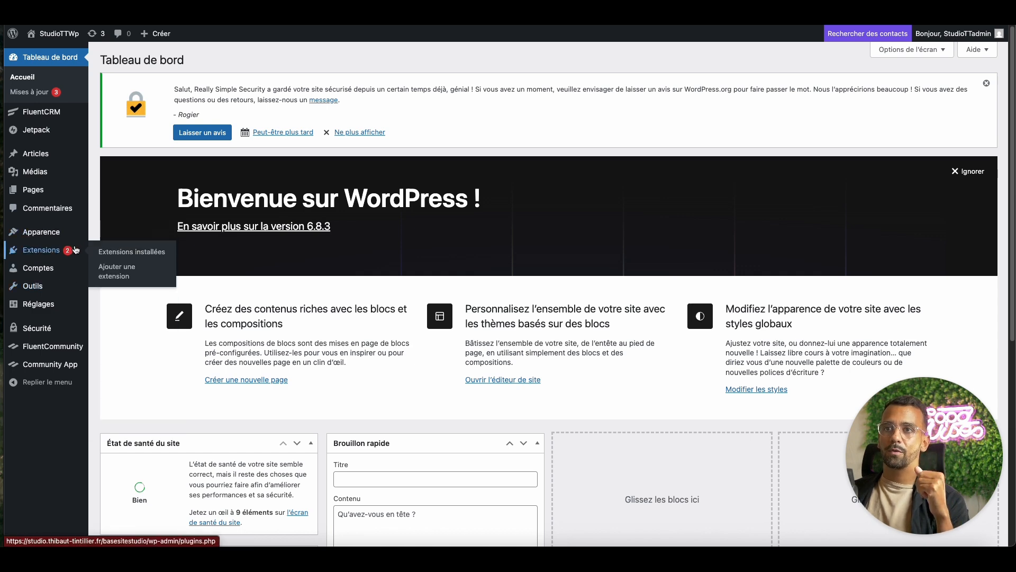
click(67, 347)
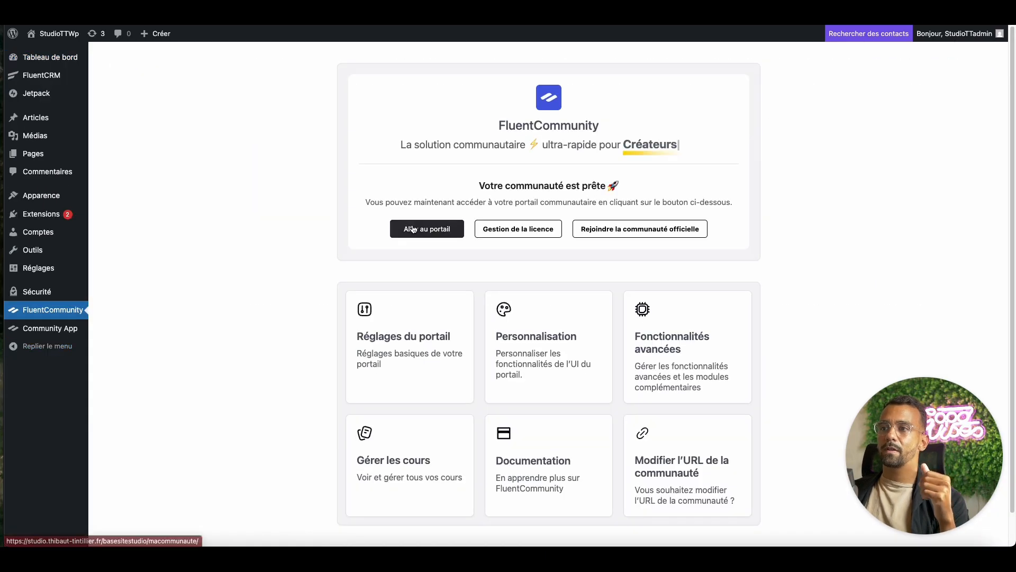
mouse_move(59, 33)
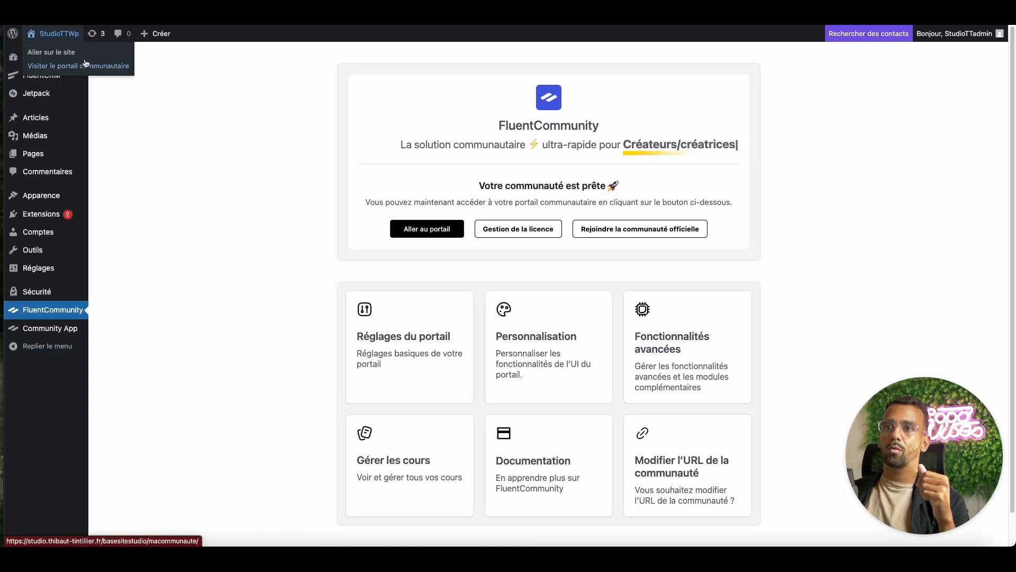
click(423, 228)
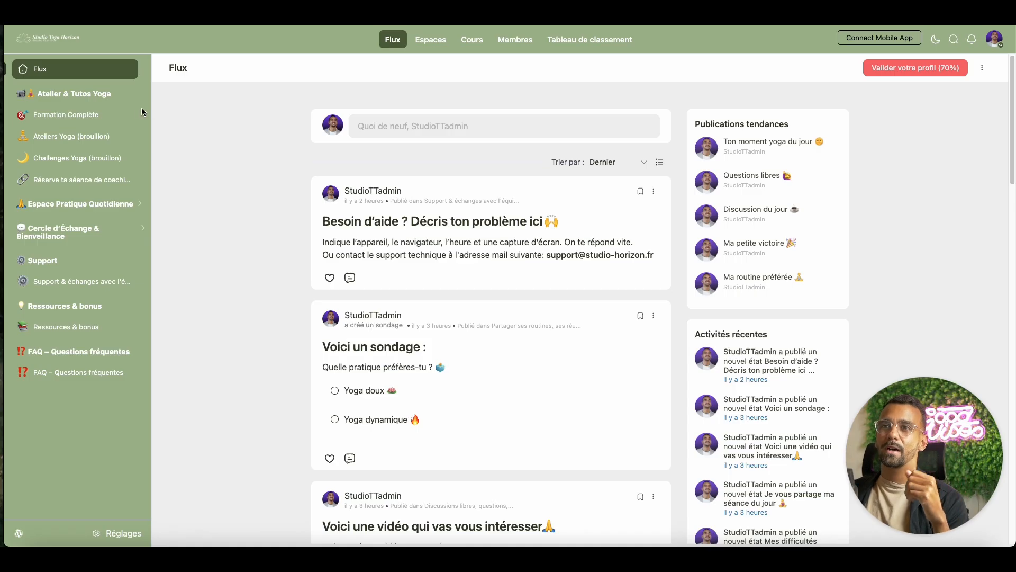
Examine the Formation Complète course, then the posts in the Espace Pratique Quotidienne space on routines, successes and difficulties.
click(113, 117)
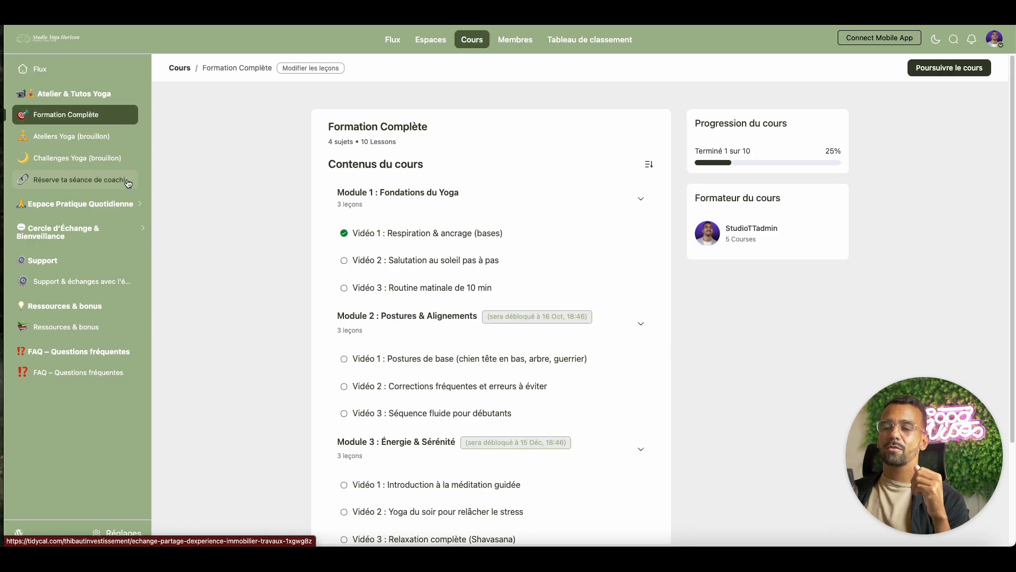
click(140, 207)
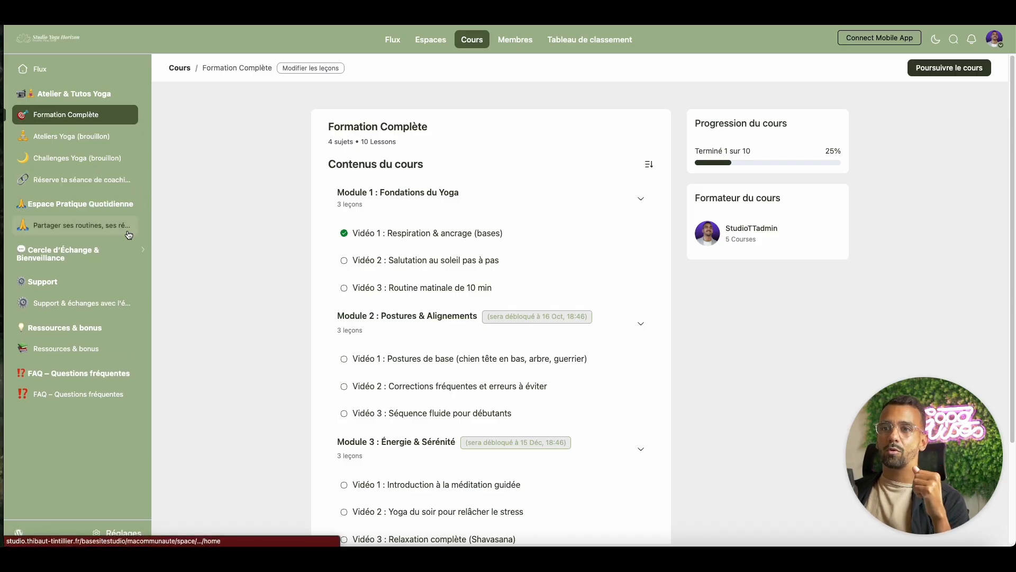
click(129, 235)
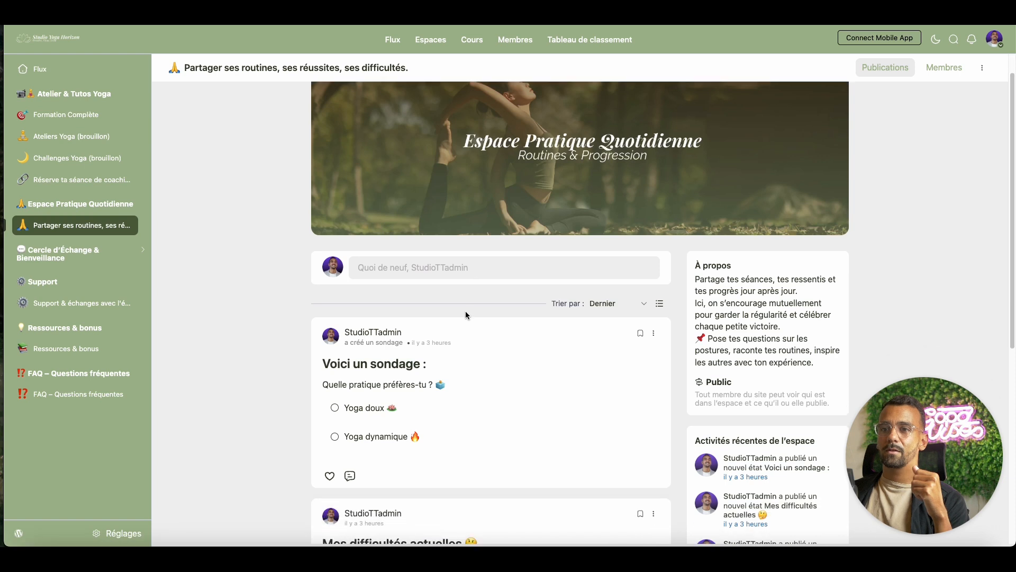
scroll(466, 314, down, 3)
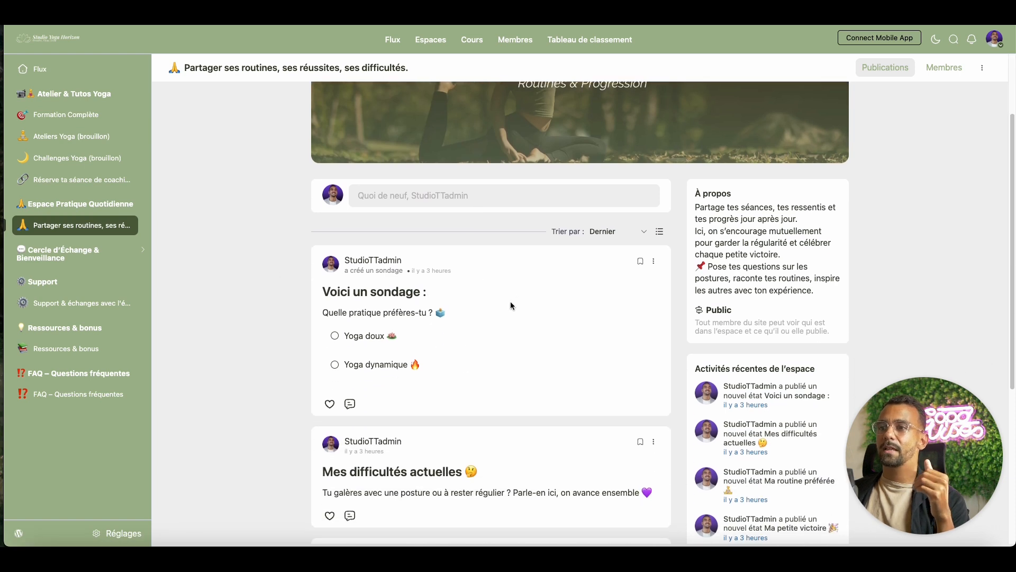
scroll(507, 302, down, 4)
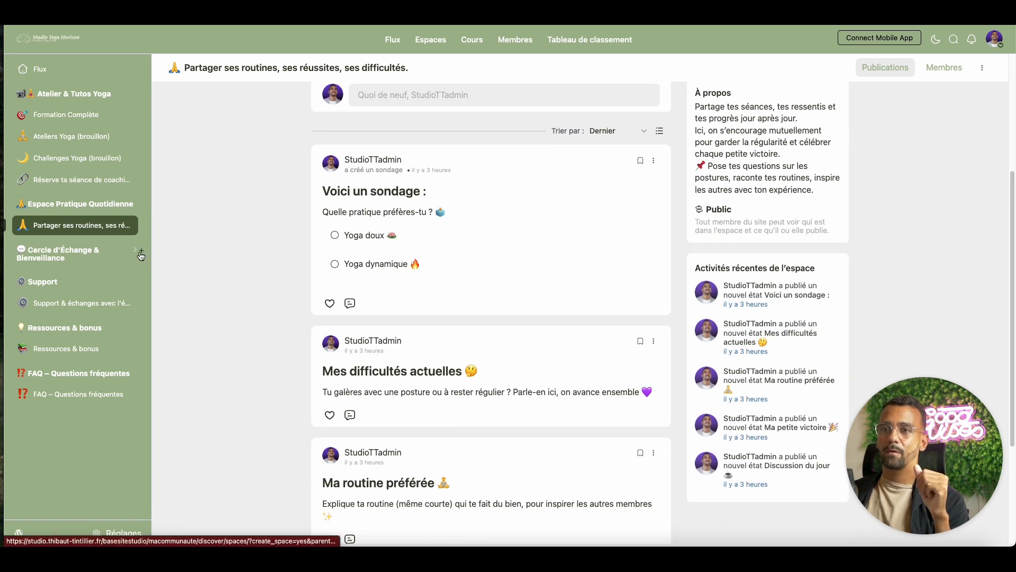
Expand the Cercle d'Échange & Bienveillance group and examine the posts in its free discussions space.
click(143, 256)
click(93, 278)
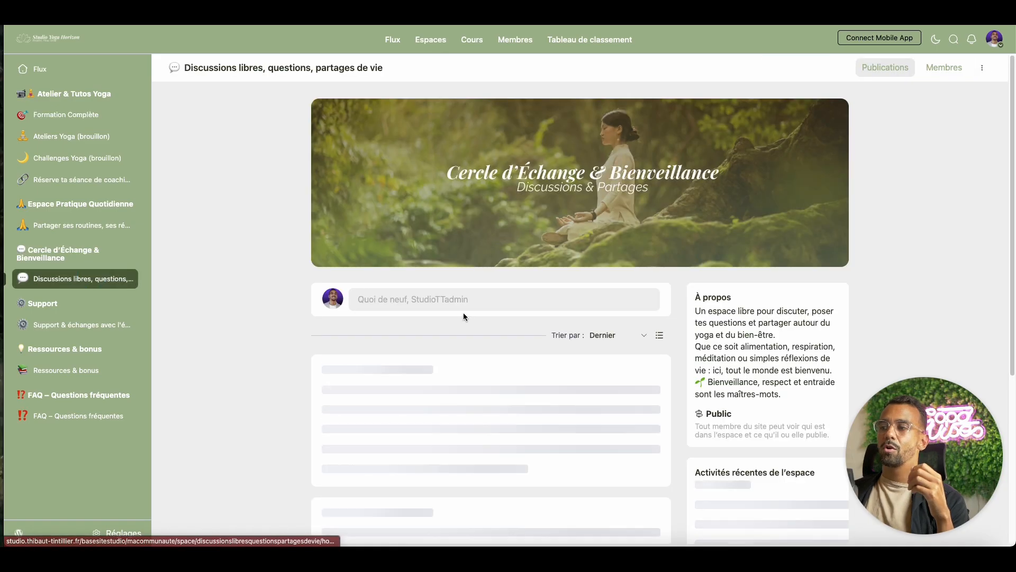
scroll(630, 221, down, 4)
scroll(630, 224, down, 2)
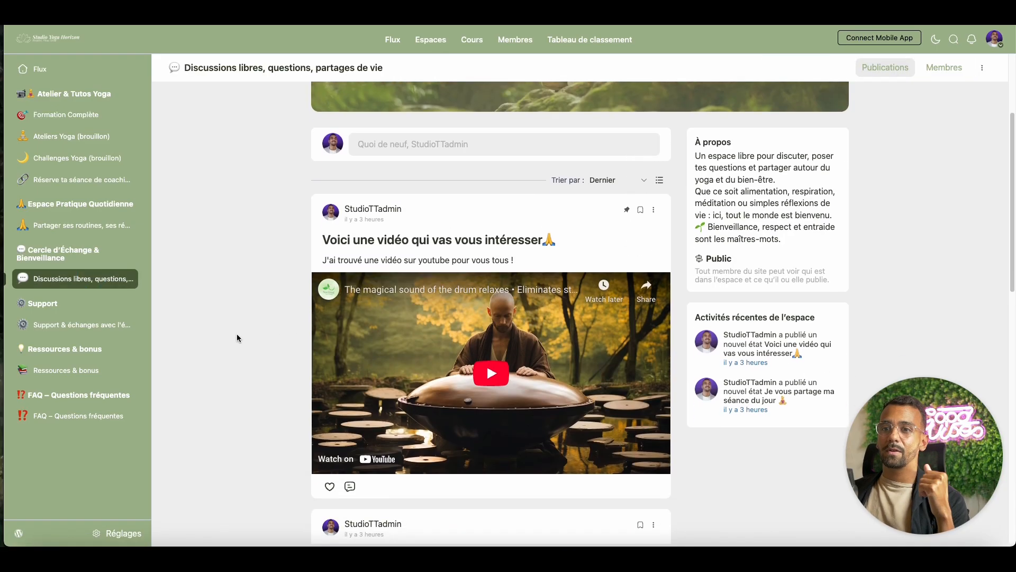
scroll(236, 334, up, 1)
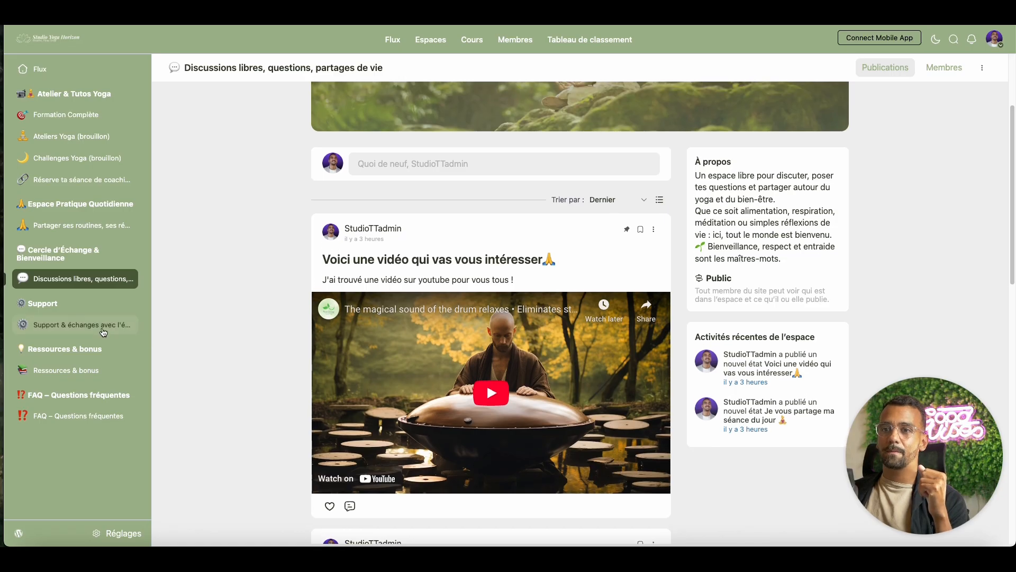
Review the Support & échanges avec l'équipe space and the Ressources & bonus and FAQ – Questions fréquentes courses.
click(98, 327)
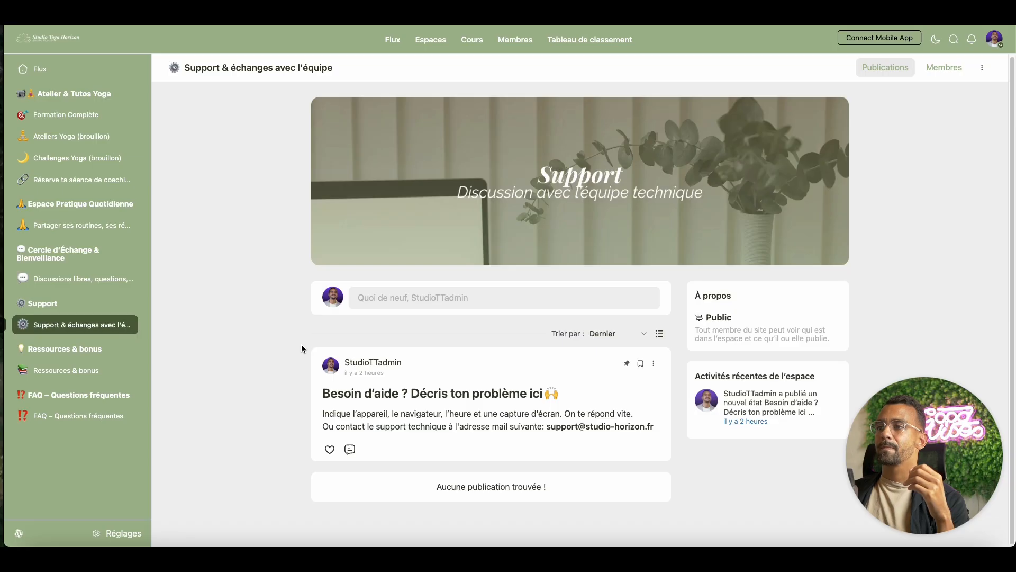
click(106, 370)
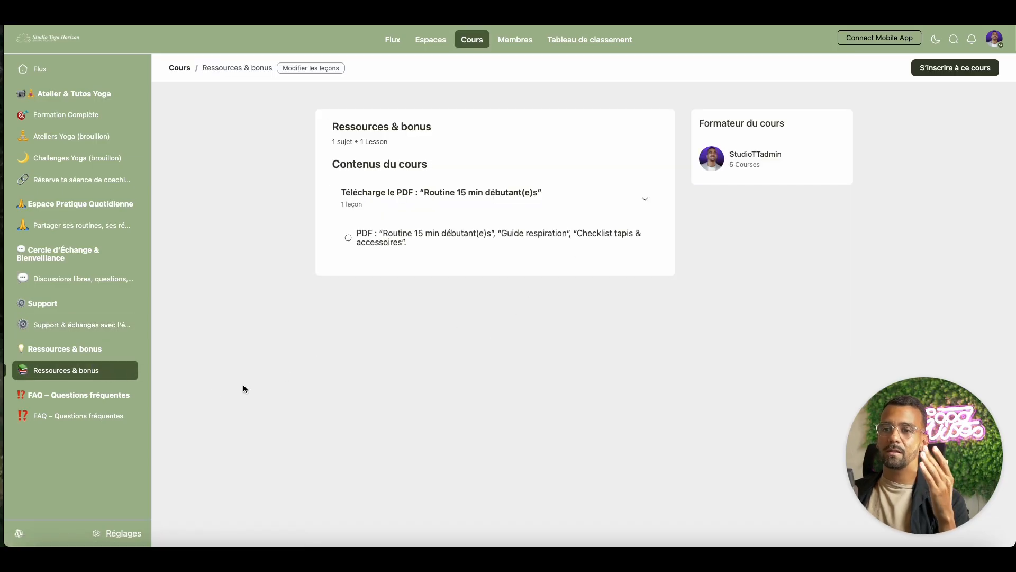
click(79, 415)
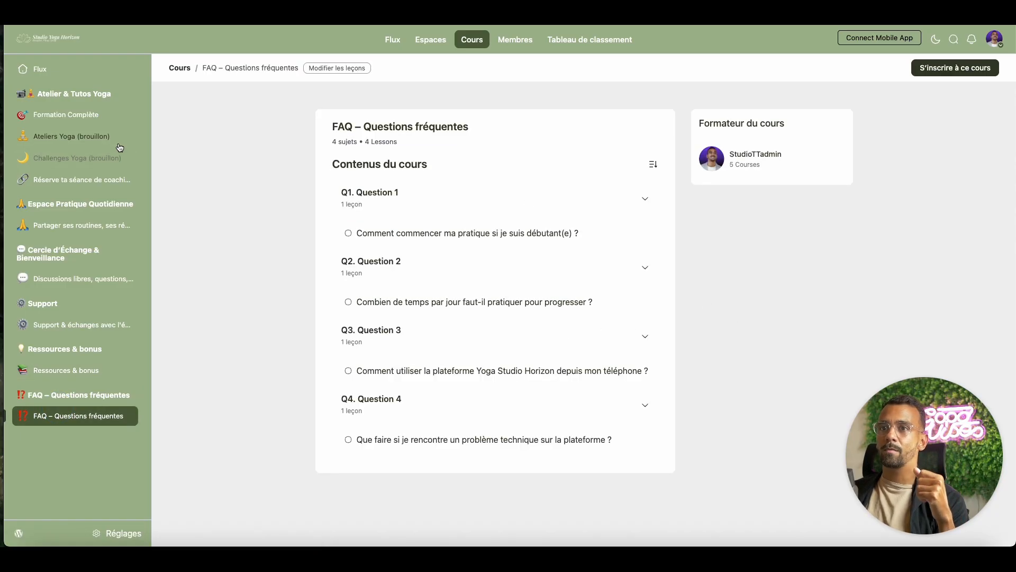
Open the Module 2 lesson "Vidéo 2 : Corrections fréquentes et erreurs à éviter" of Formation Complète for editing.
click(107, 113)
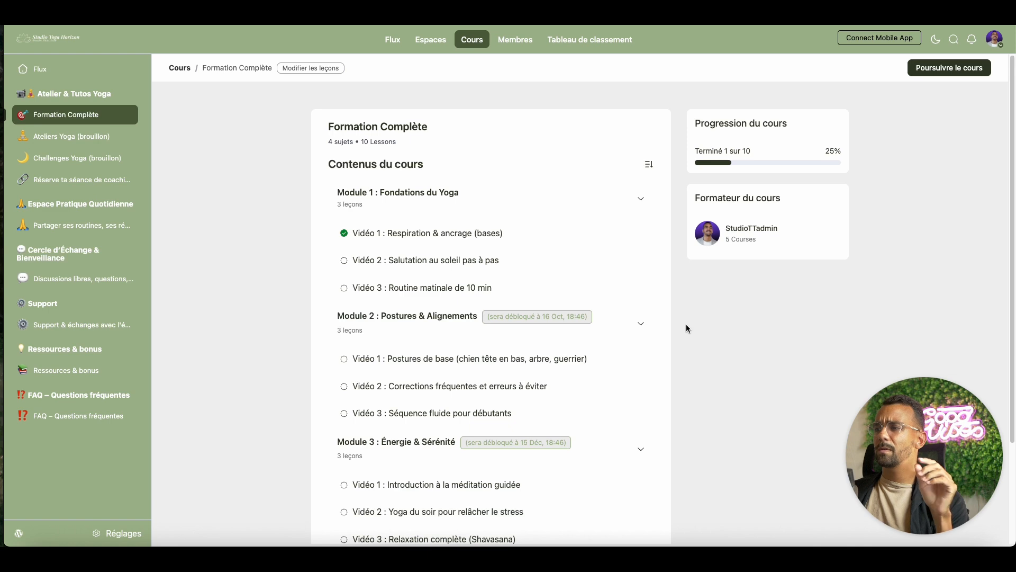
scroll(684, 344, down, 3)
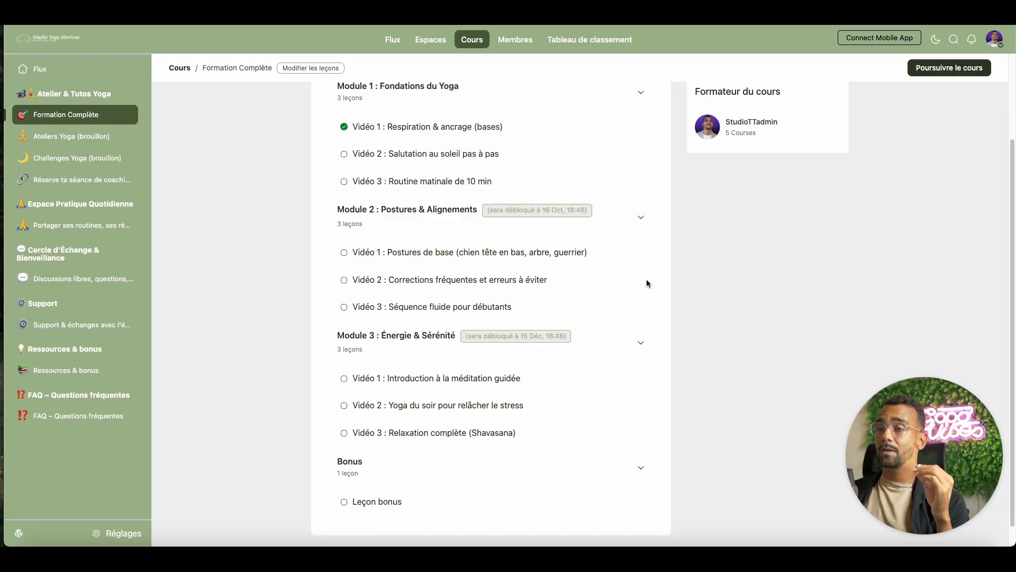
click(516, 281)
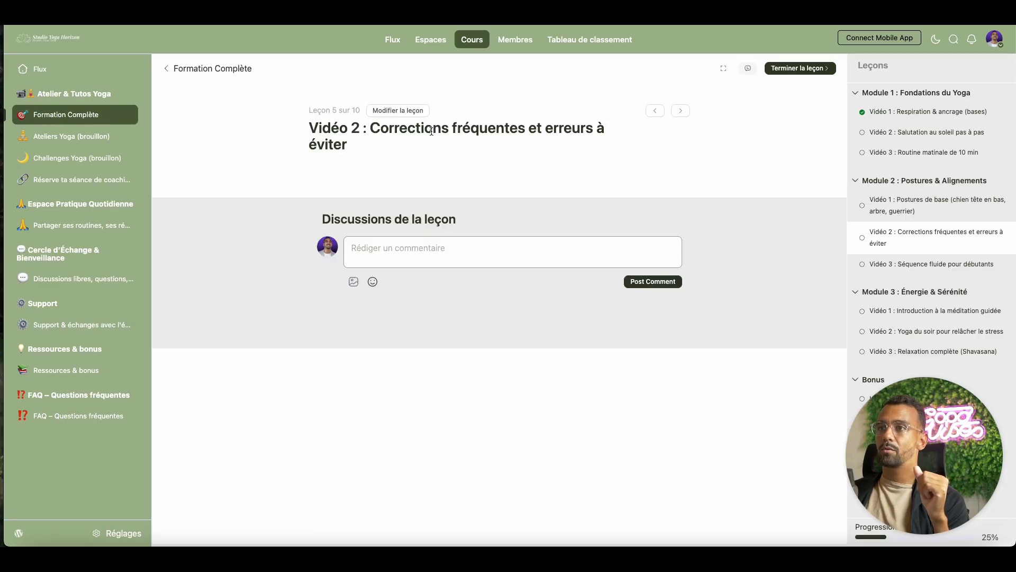
click(398, 110)
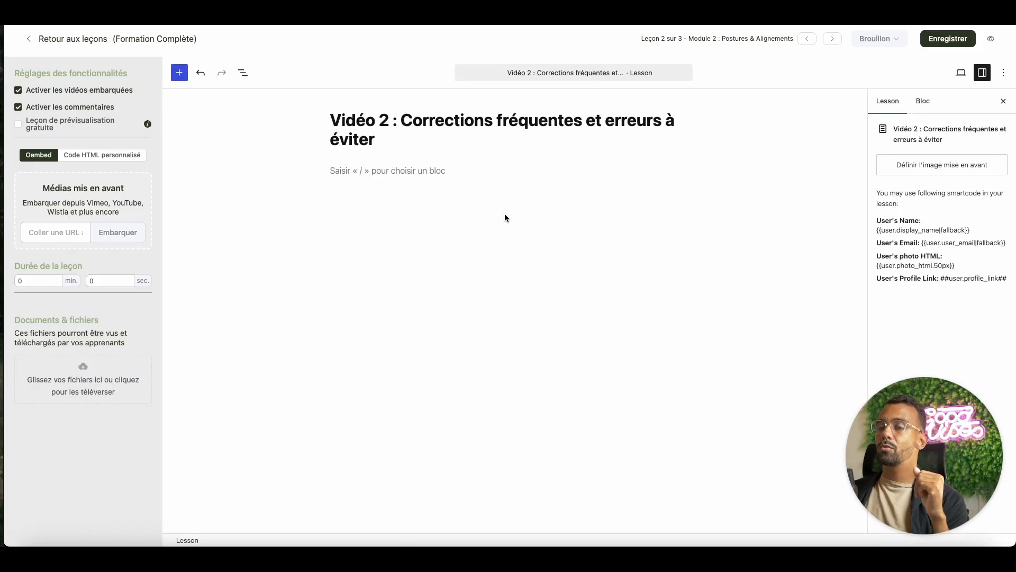
click(398, 188)
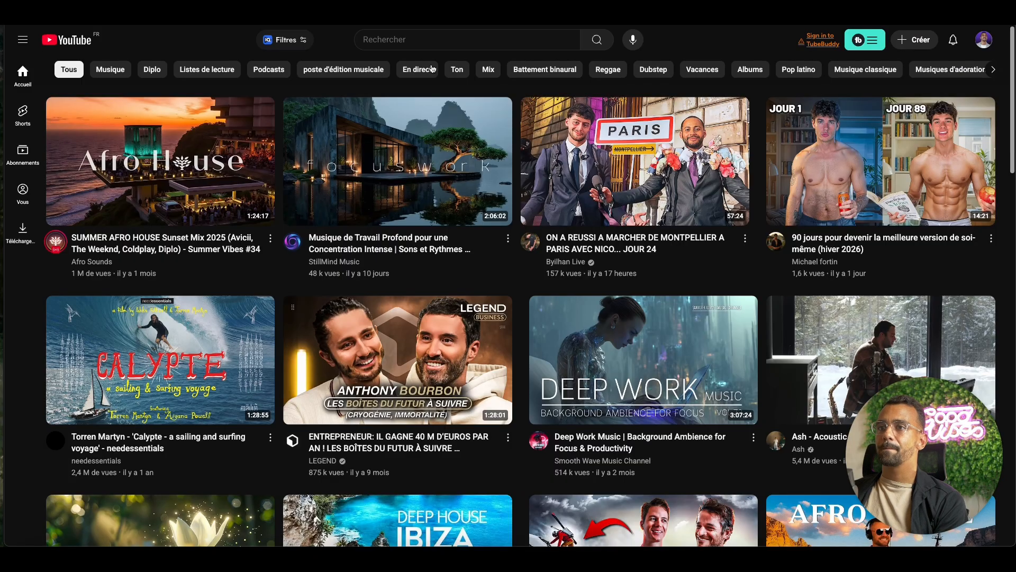
Switch to YouTube and search for "yoga erreru a eviter".
click(384, 44)
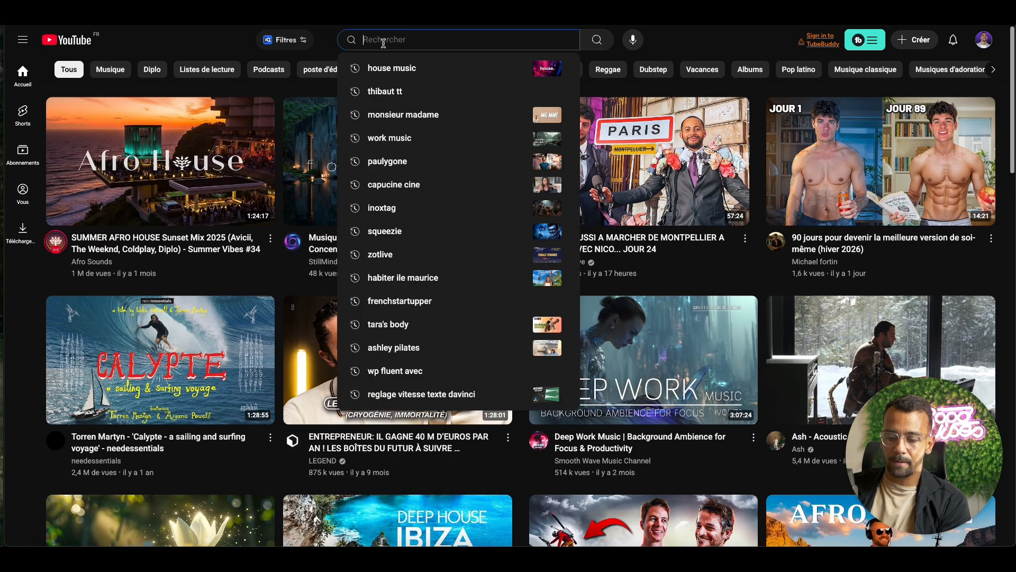
text(yoga)
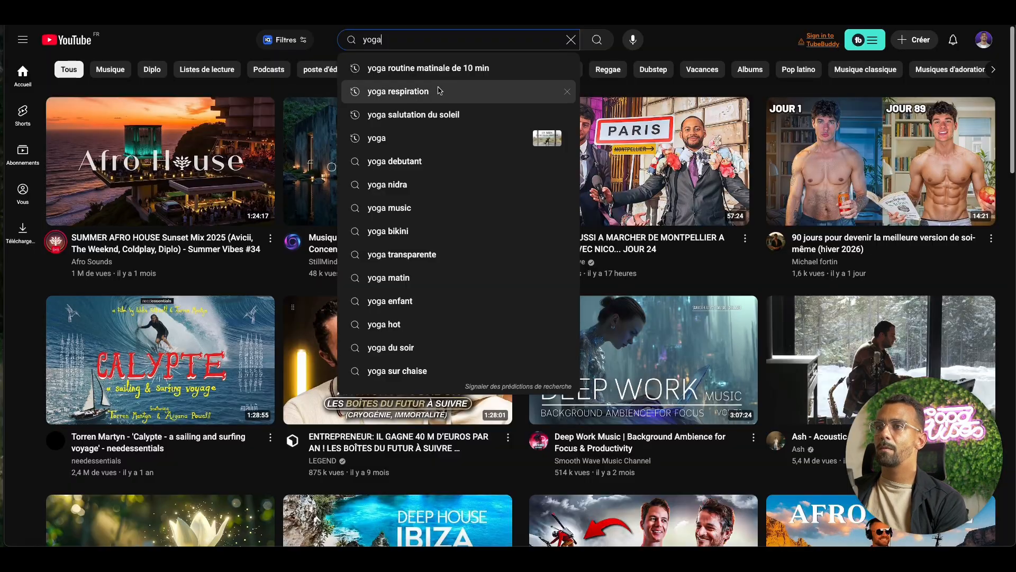
text(e)
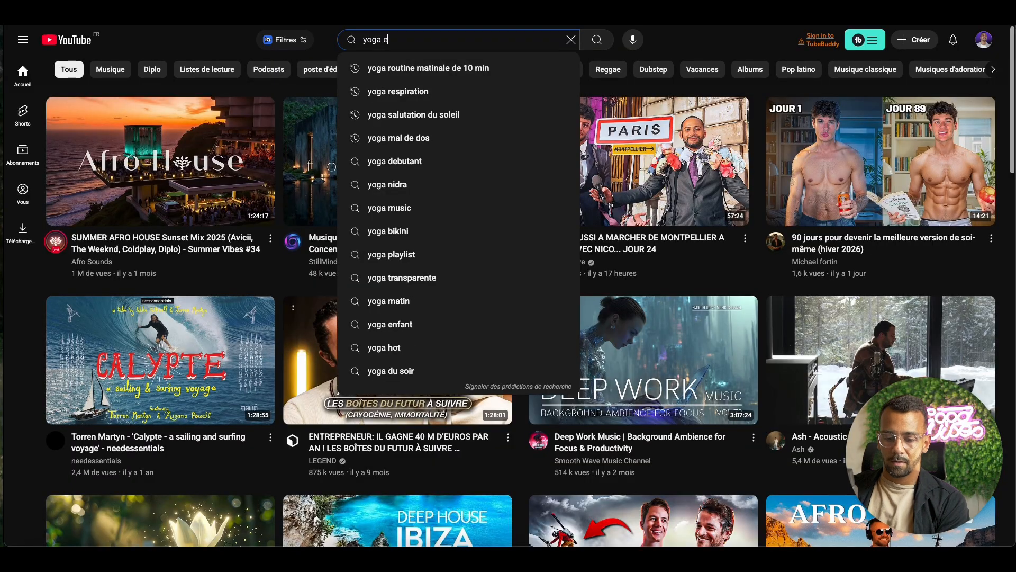
text(rreru a eviter)
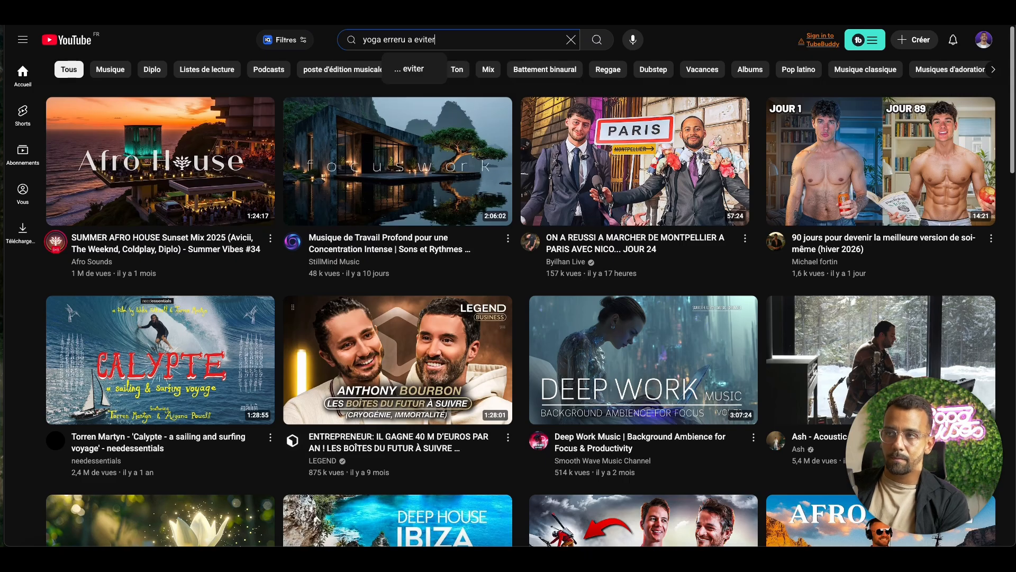
key(Return)
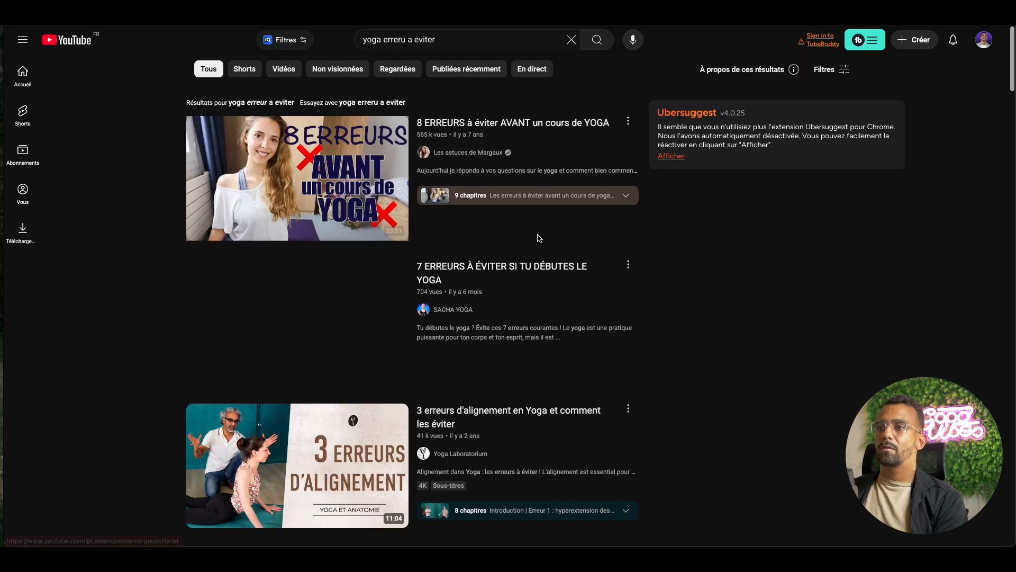
Copy the share link of the video "3 erreurs d'alignement en Yoga et comment les éviter" and close the sharing dialog.
scroll(628, 371, down, 1)
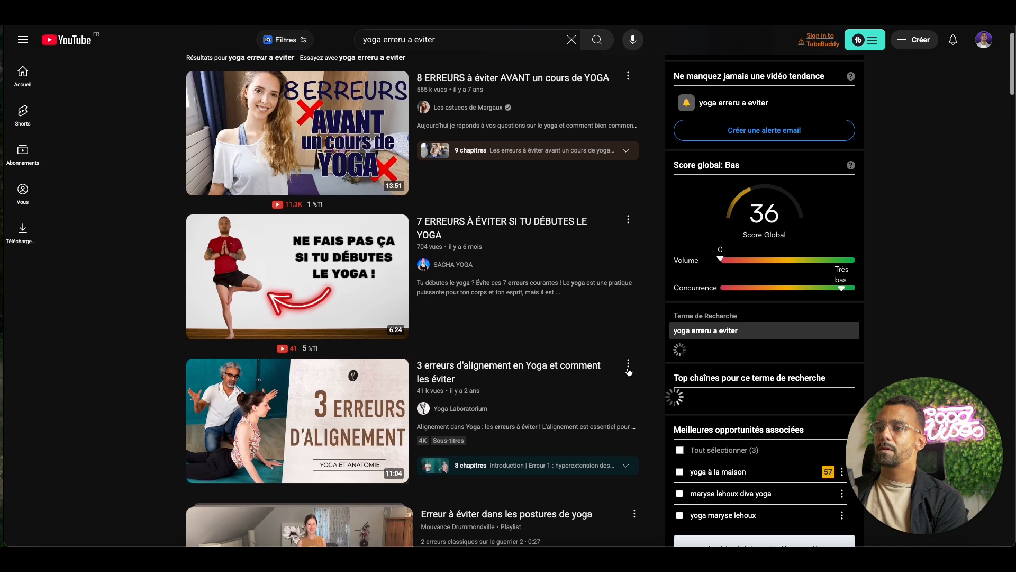
click(628, 372)
click(666, 462)
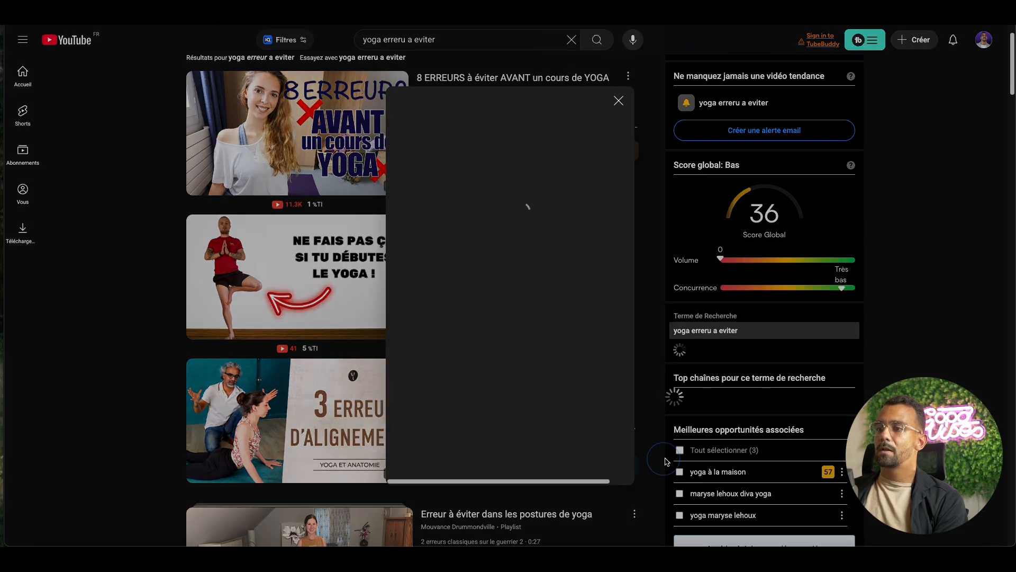
click(599, 345)
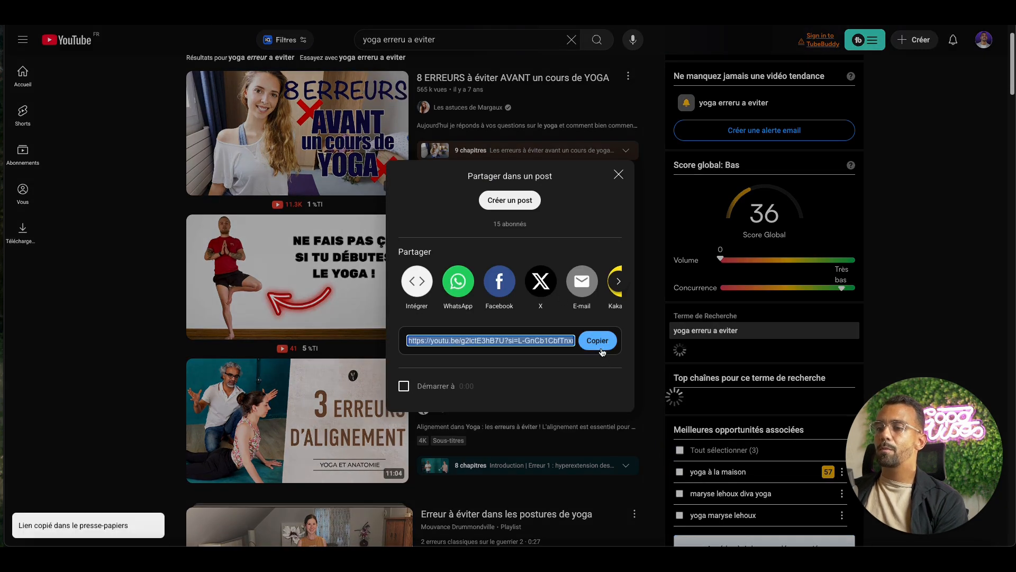
click(618, 175)
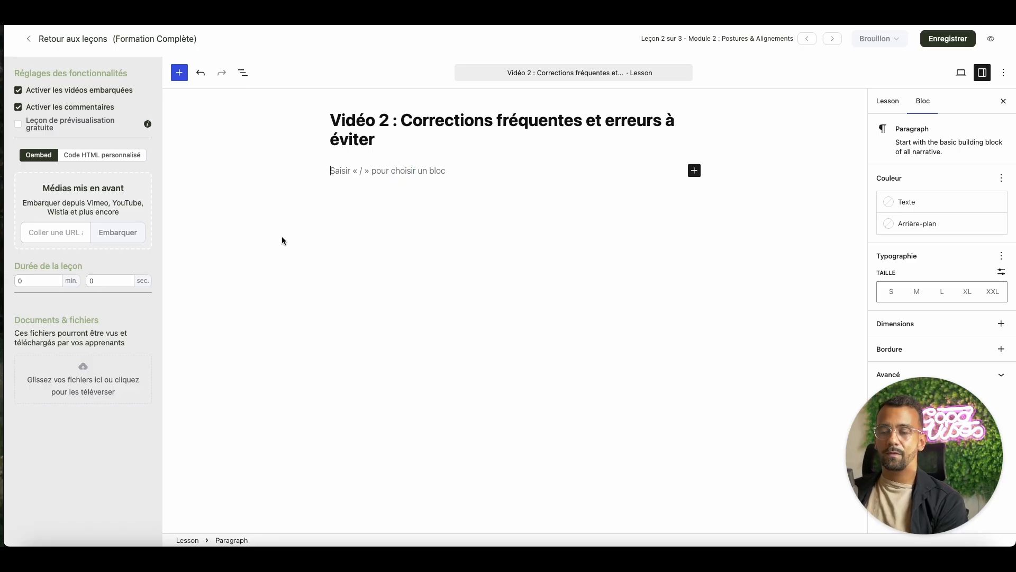
Return to the lesson editor and embed the copied YouTube link as the lesson's featured media.
click(74, 237)
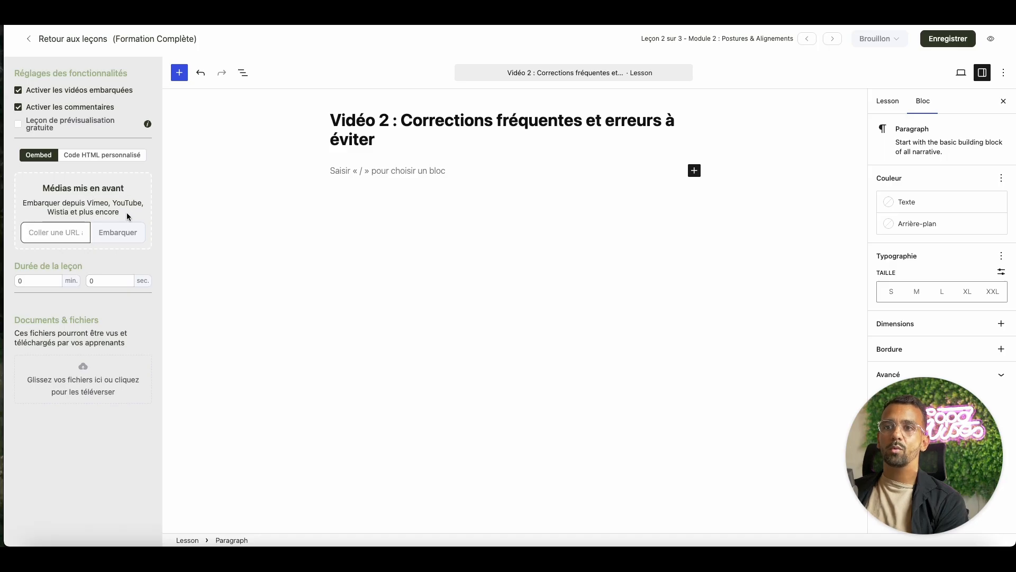
key(ctrl+v)
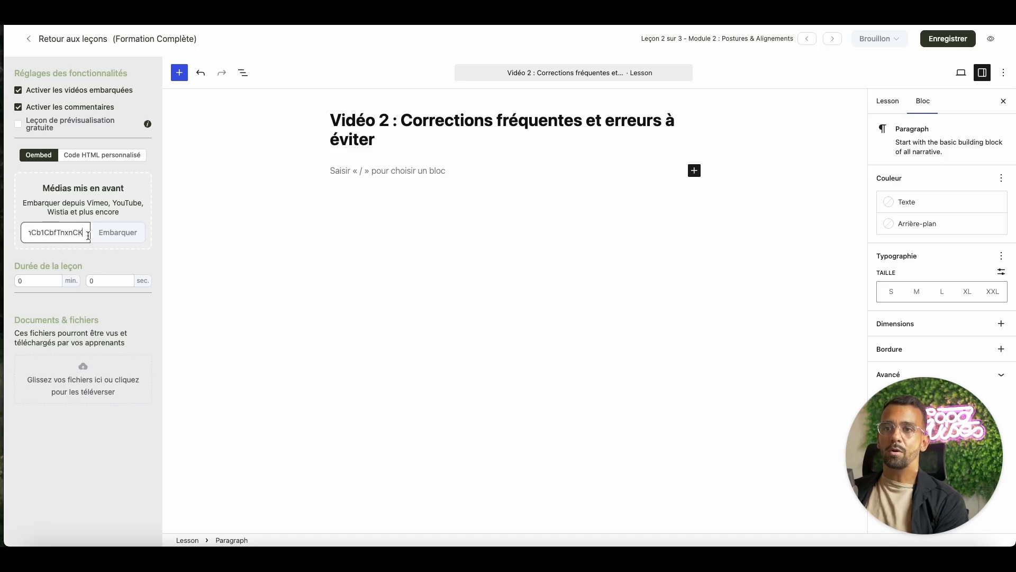
click(116, 239)
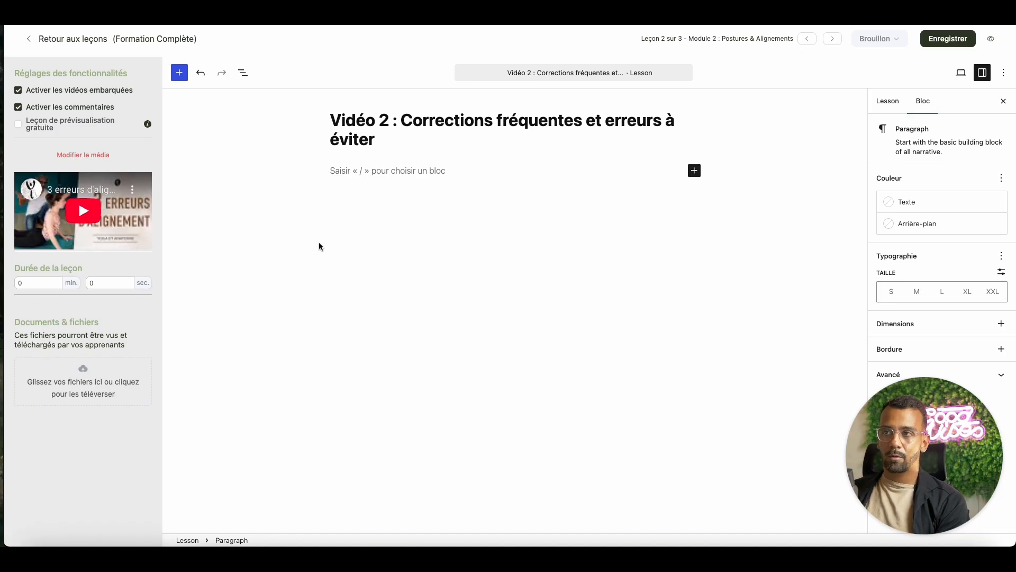
Save the lesson and preview it in the community portal.
key(ctrl+s)
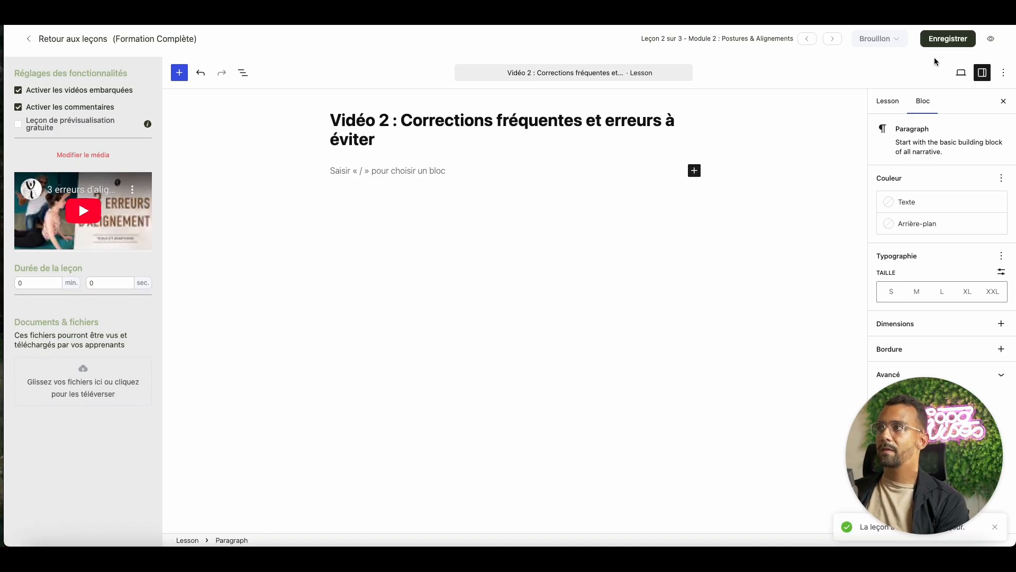
click(991, 41)
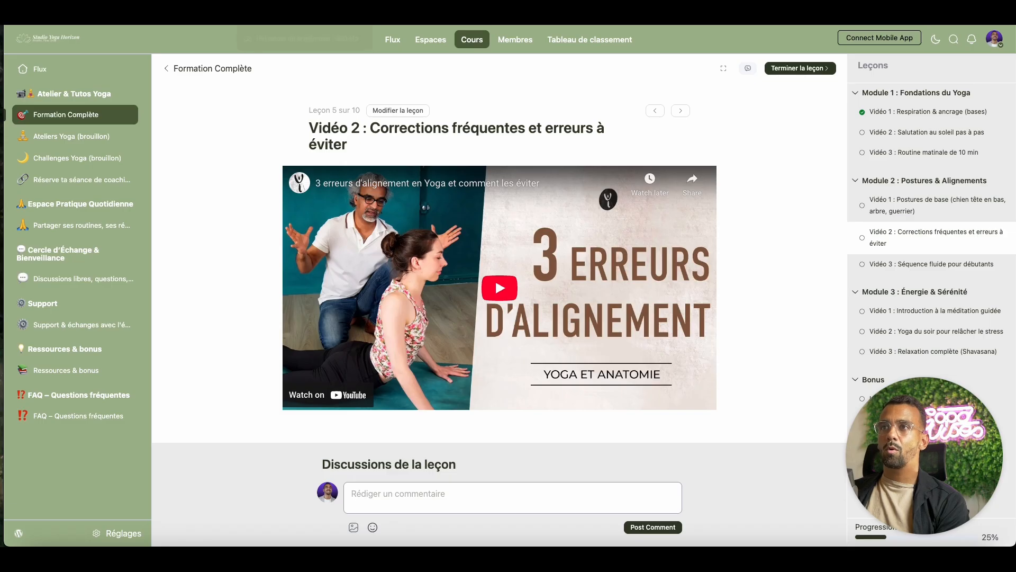
Back in the lesson editor, clear the featured media's YouTube link and switch the media source to Code HTML personnalisé.
click(296, 13)
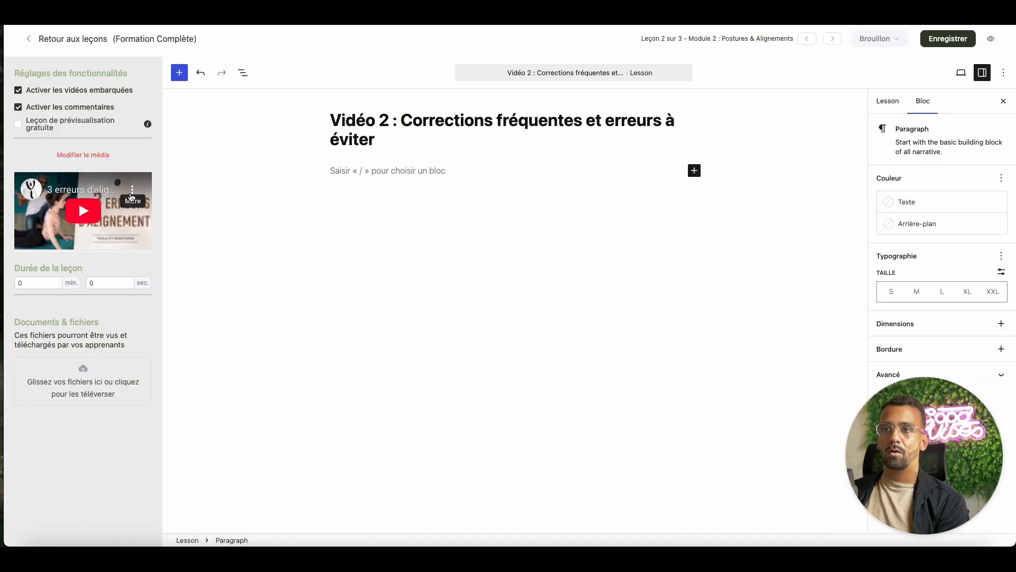
click(106, 158)
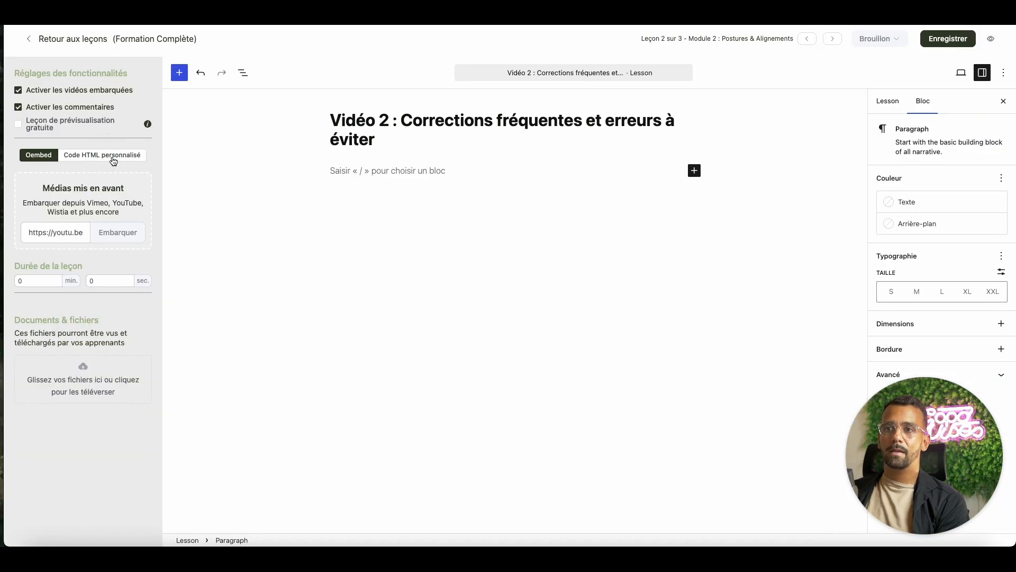
triple_click(76, 231)
key(BackSpace)
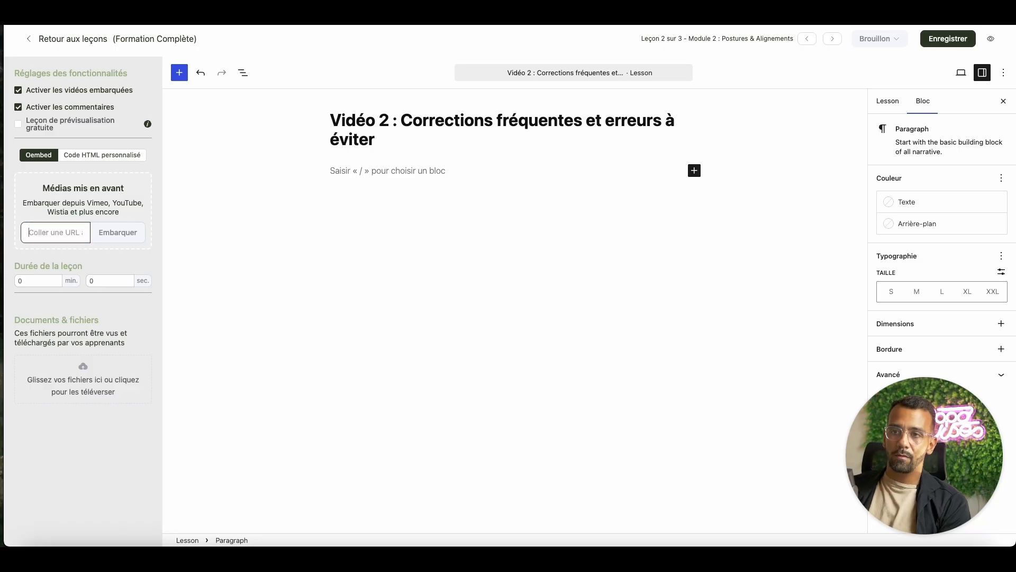
click(137, 157)
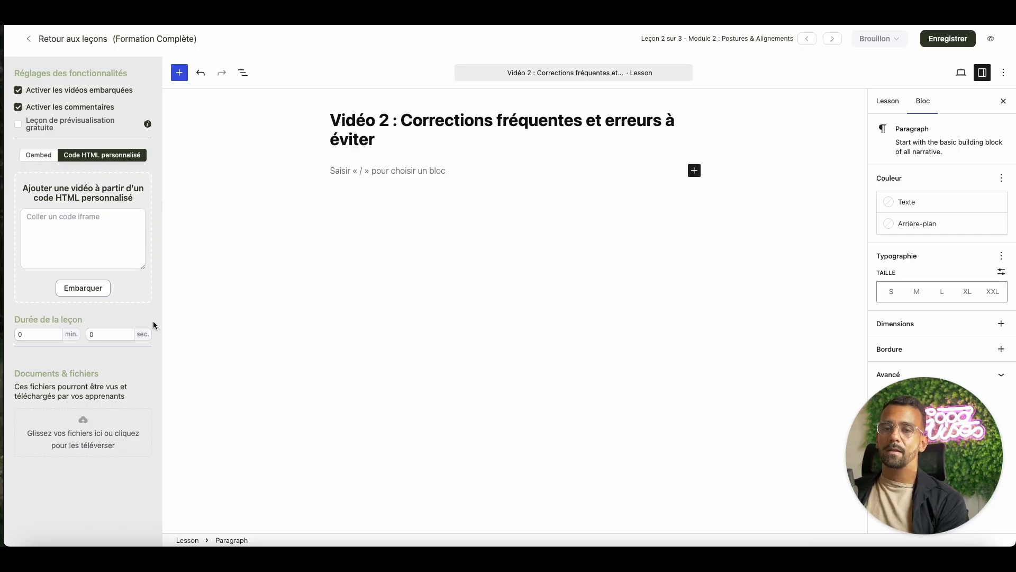
Insert a YouTube embed block in the lesson body and embed the copied video link in it.
click(179, 73)
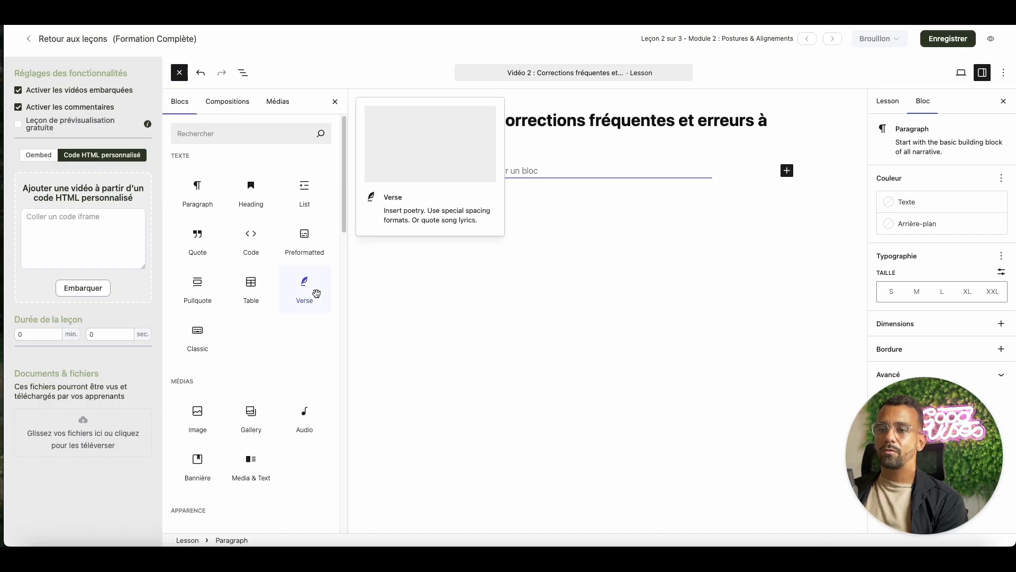
drag(345, 207, 340, 379)
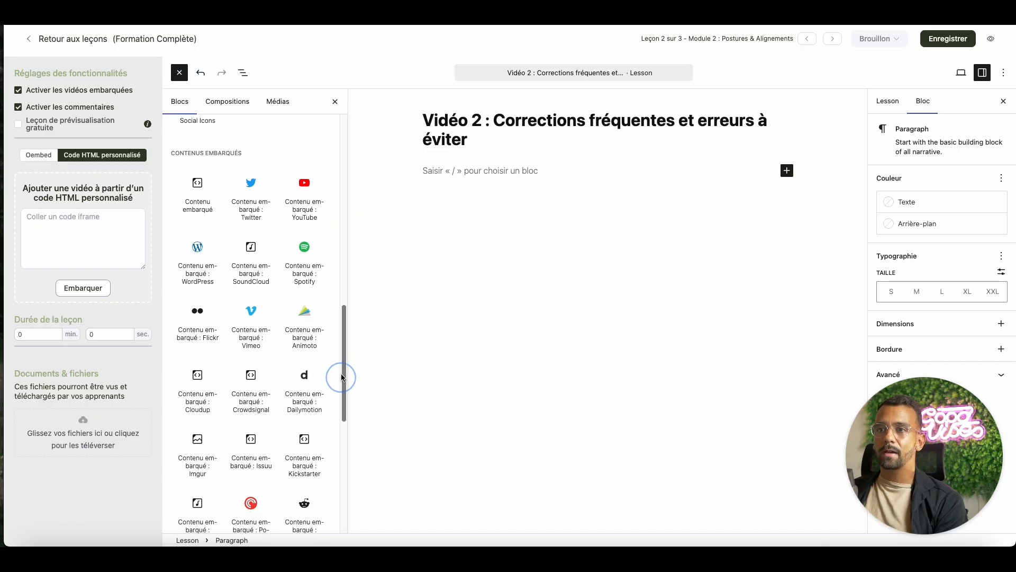
mouse_move(237, 227)
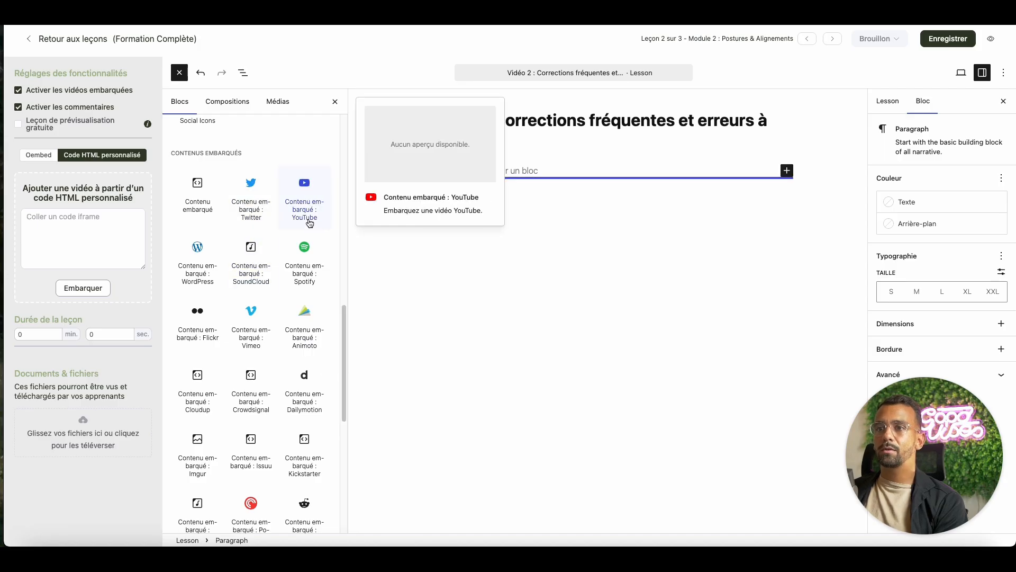
scroll(254, 238, down, 2)
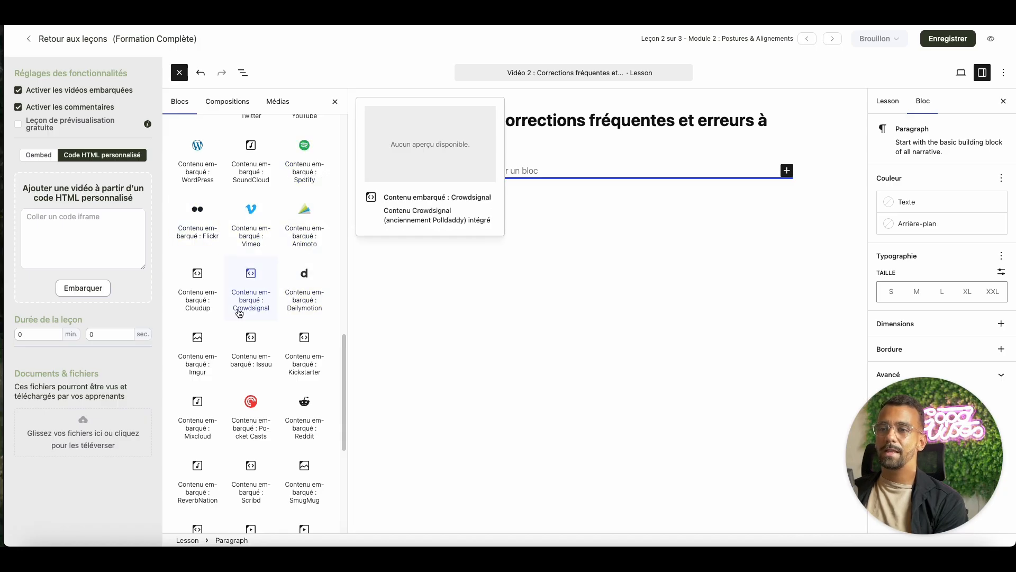
scroll(316, 289, down, 3)
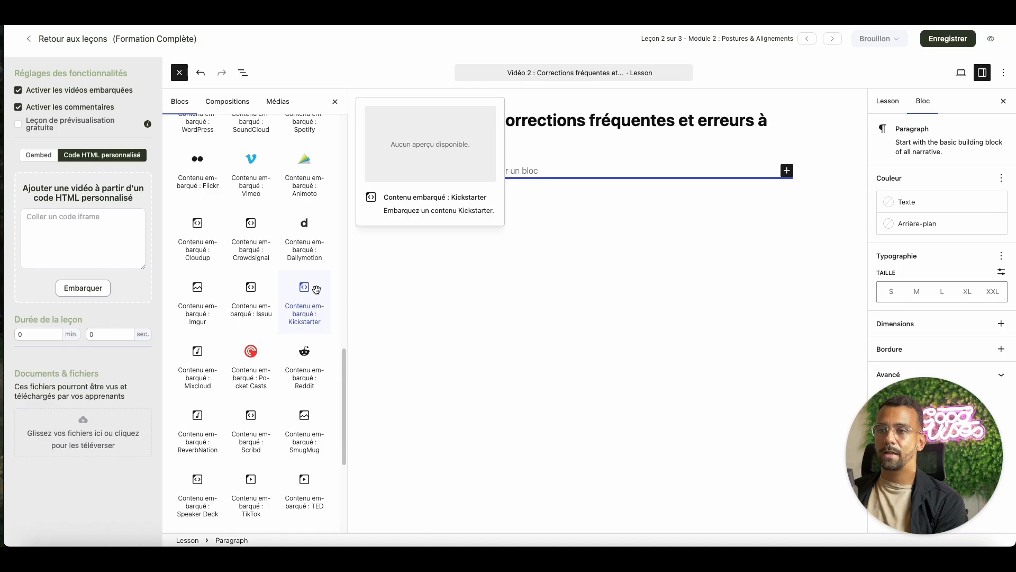
scroll(317, 290, down, 3)
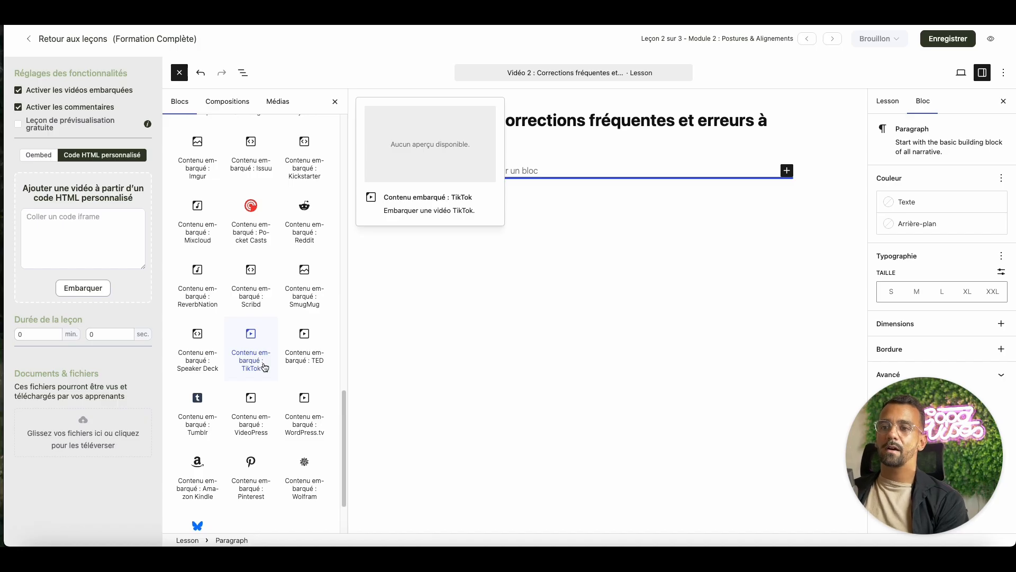
scroll(275, 344, up, 7)
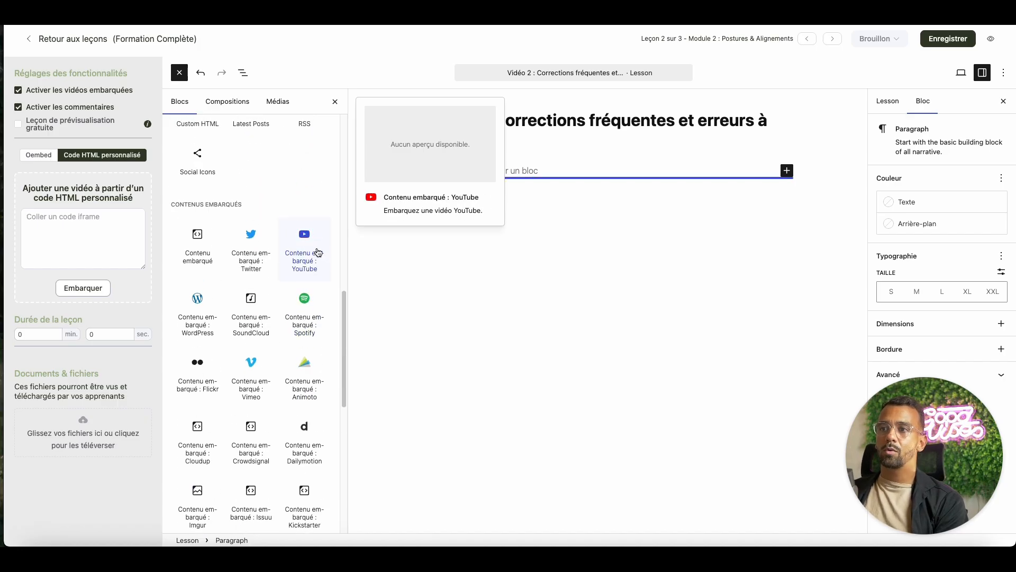
click(317, 252)
click(495, 225)
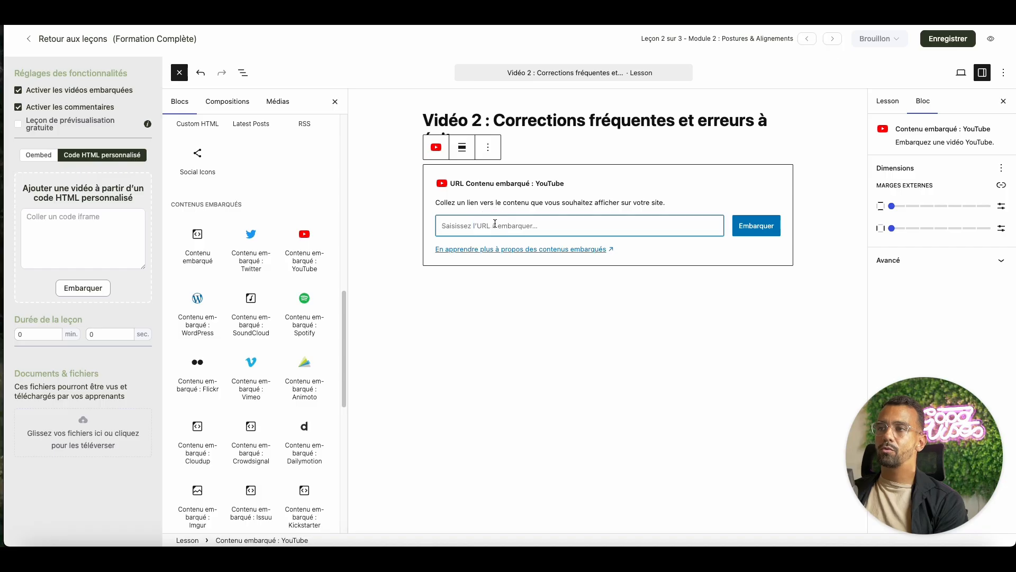
key(ctrl+v)
click(757, 226)
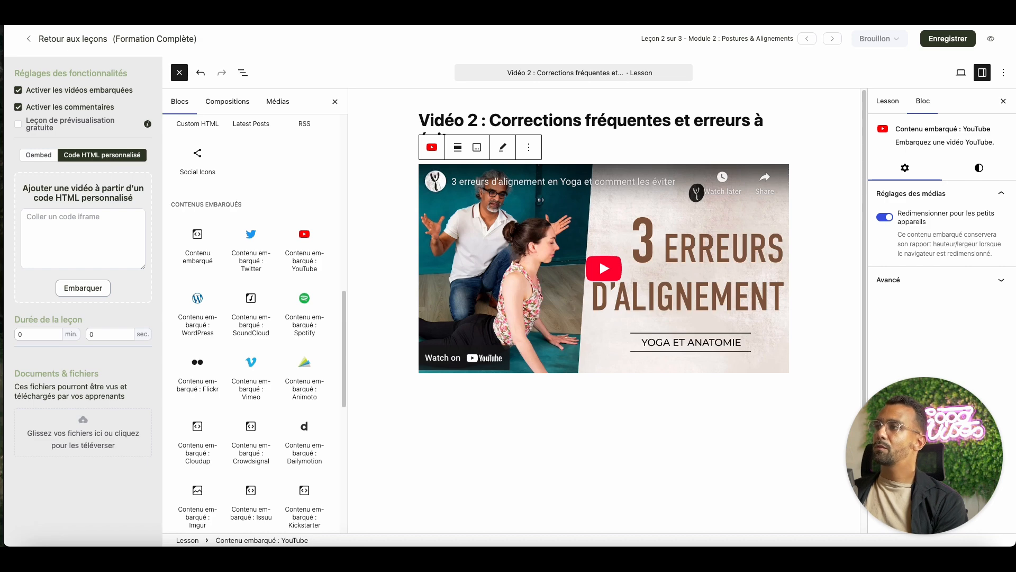
Save the lesson and set its status to Publié.
click(944, 33)
click(879, 39)
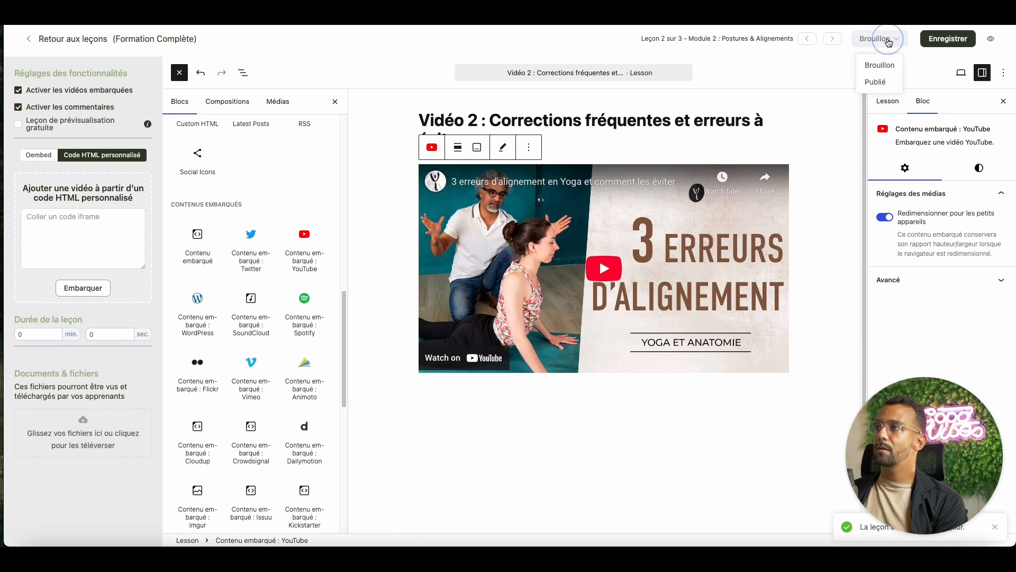
click(885, 83)
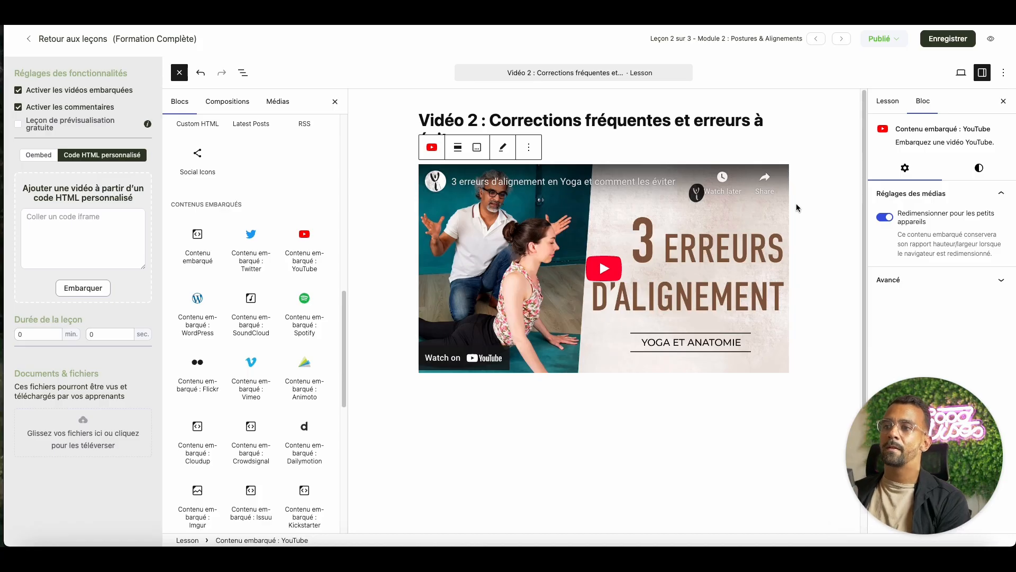
Return to the portal and view the lesson "Vidéo 2 : Corrections fréquentes et erreurs à éviter" in the Formation Complète course.
click(76, 41)
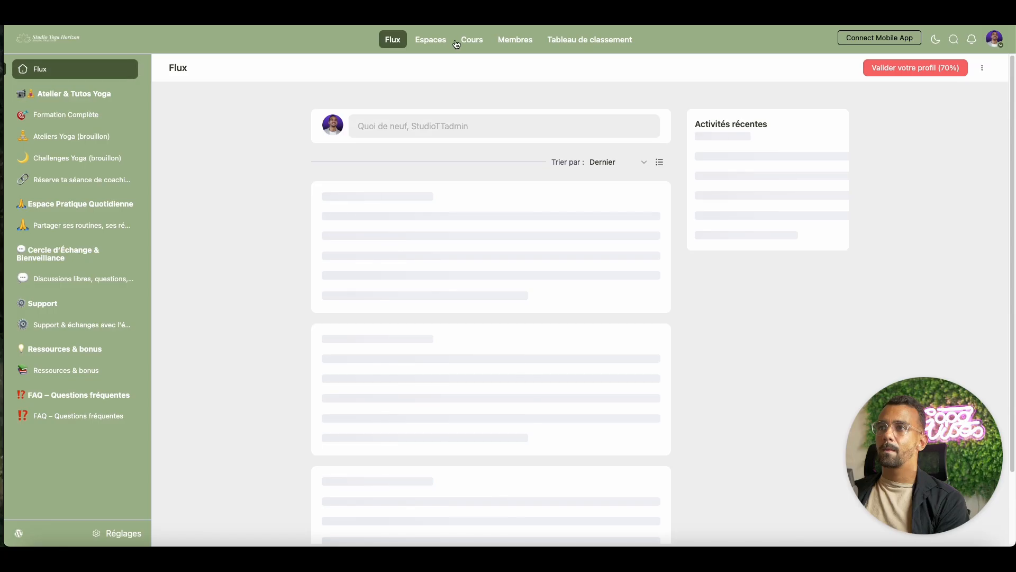
click(471, 41)
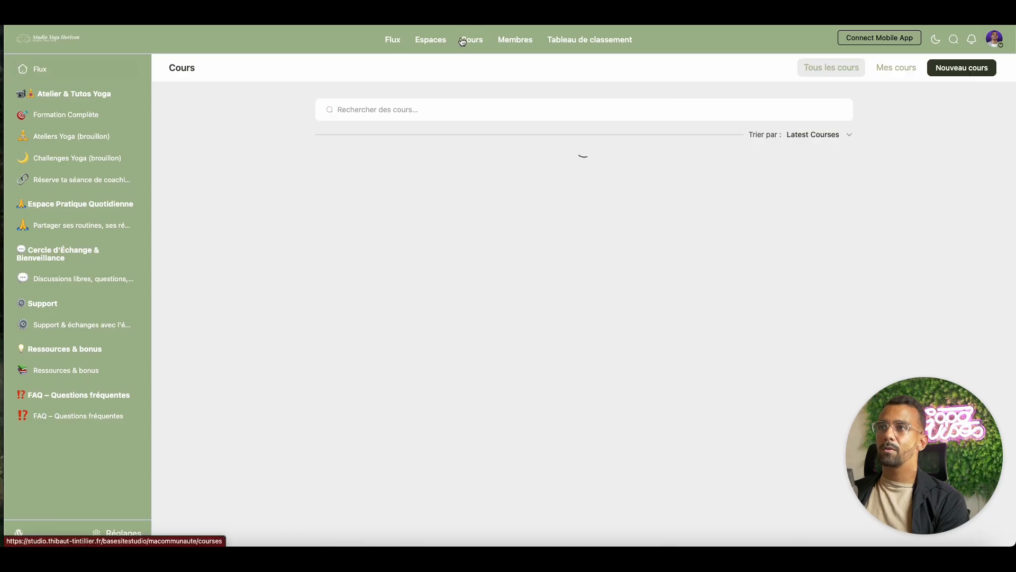
click(753, 359)
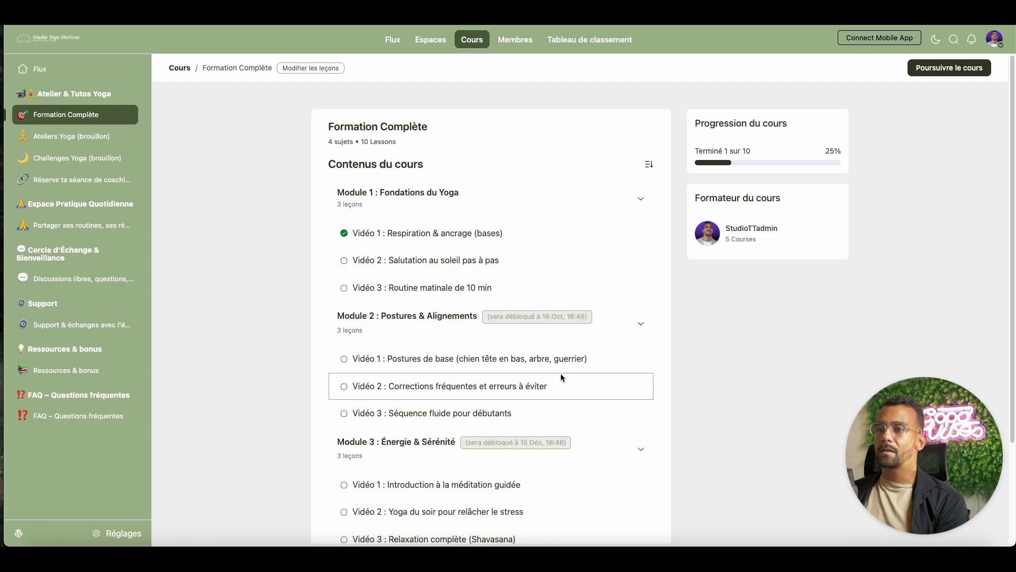
scroll(558, 374, down, 2)
click(445, 335)
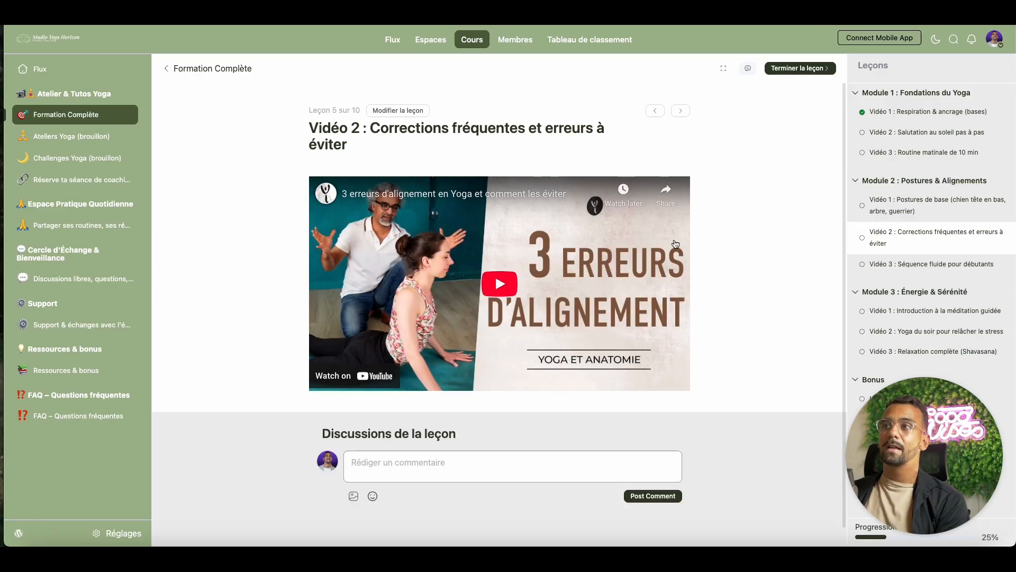
Reopen the lesson for editing and insert an empty Vimeo embed block below the YouTube video.
click(408, 114)
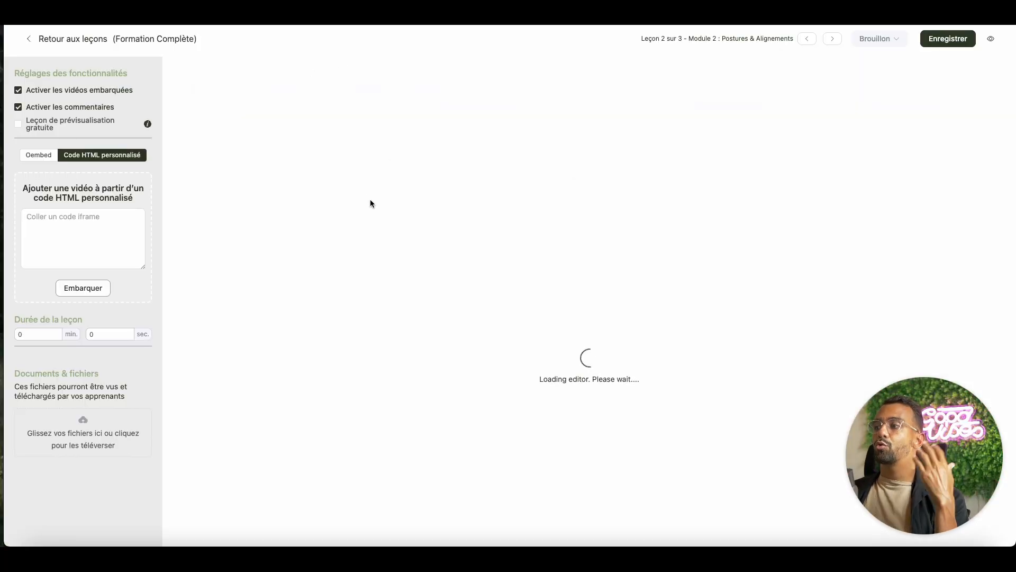
click(179, 72)
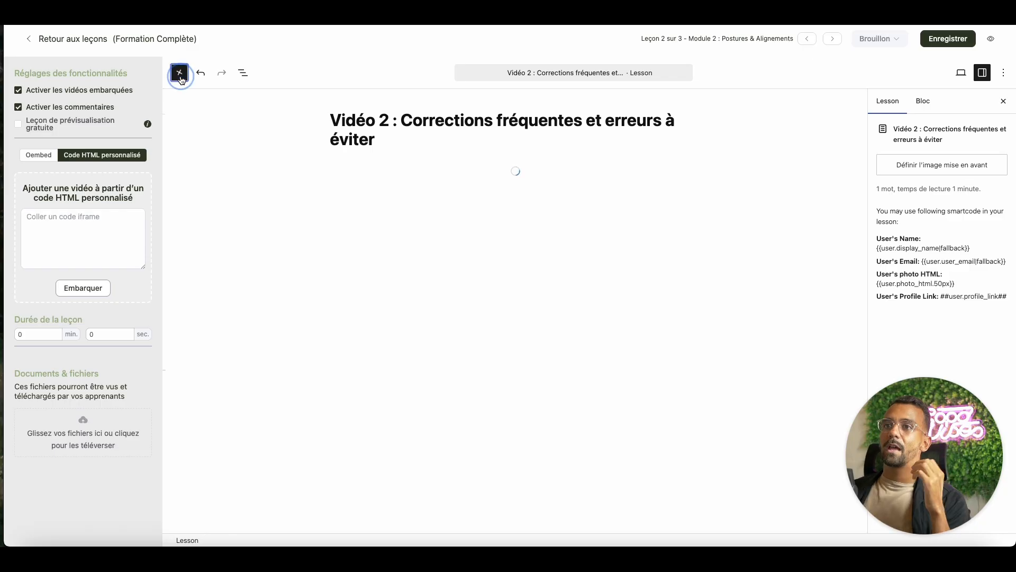
drag(344, 185, 351, 397)
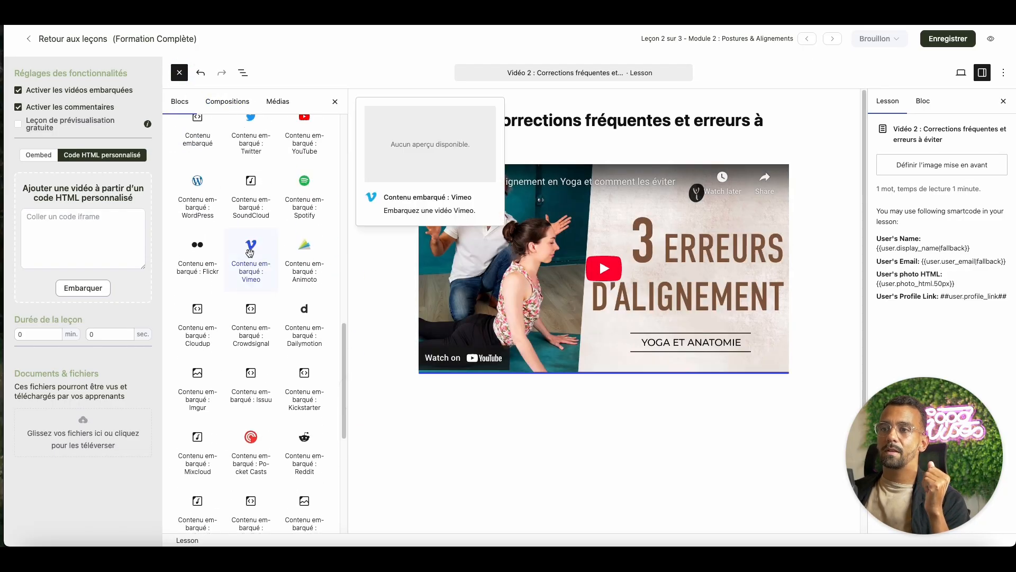
drag(251, 259, 501, 382)
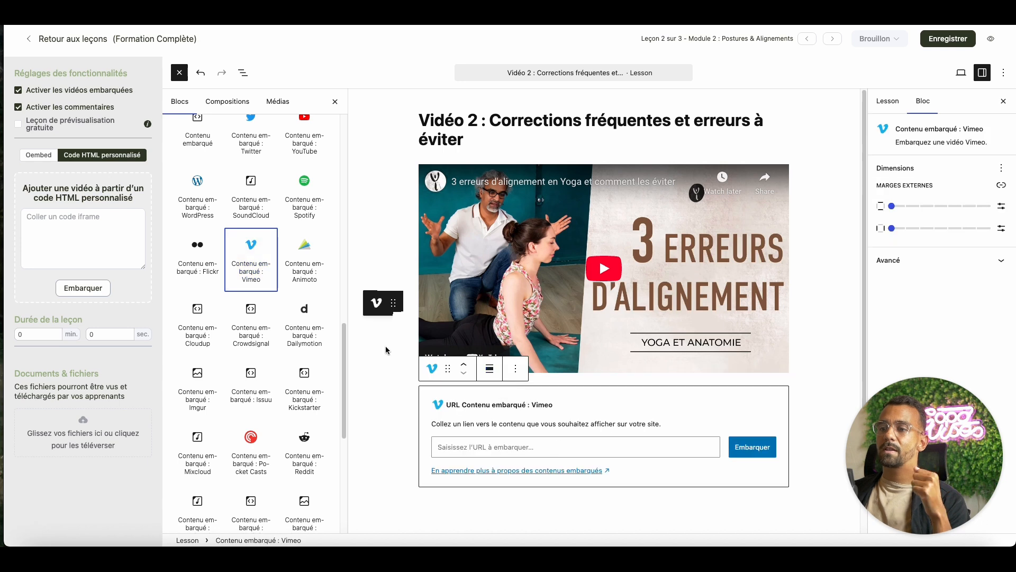
Insert an empty VideoPress embed block below the Vimeo block.
scroll(306, 316, down, 5)
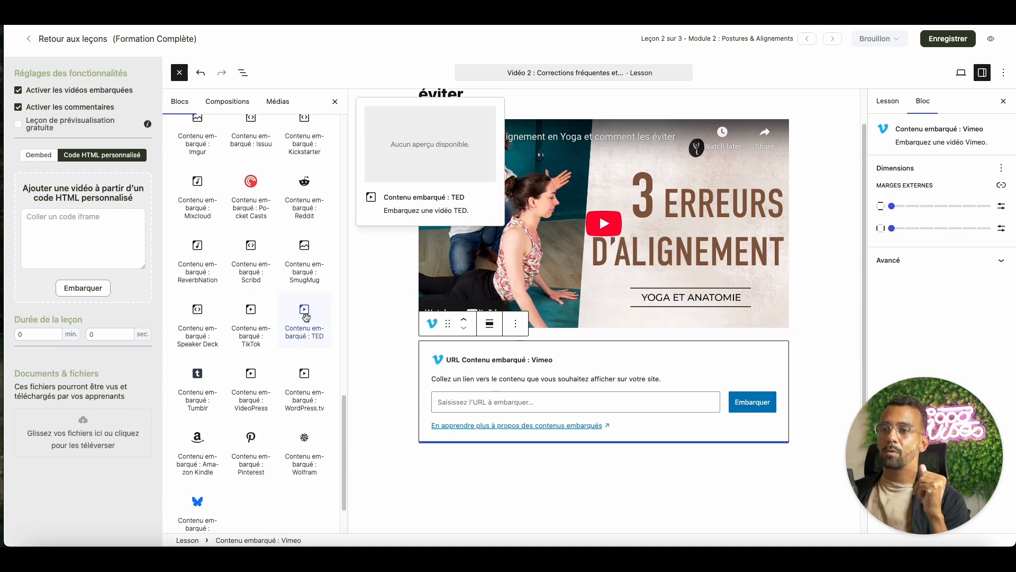
scroll(306, 316, down, 1)
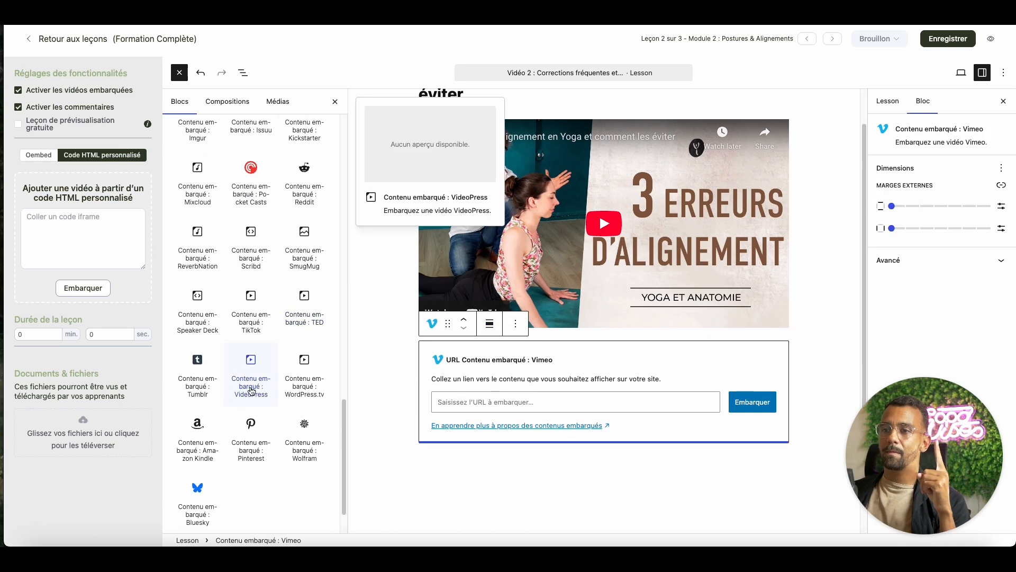
drag(252, 391, 545, 454)
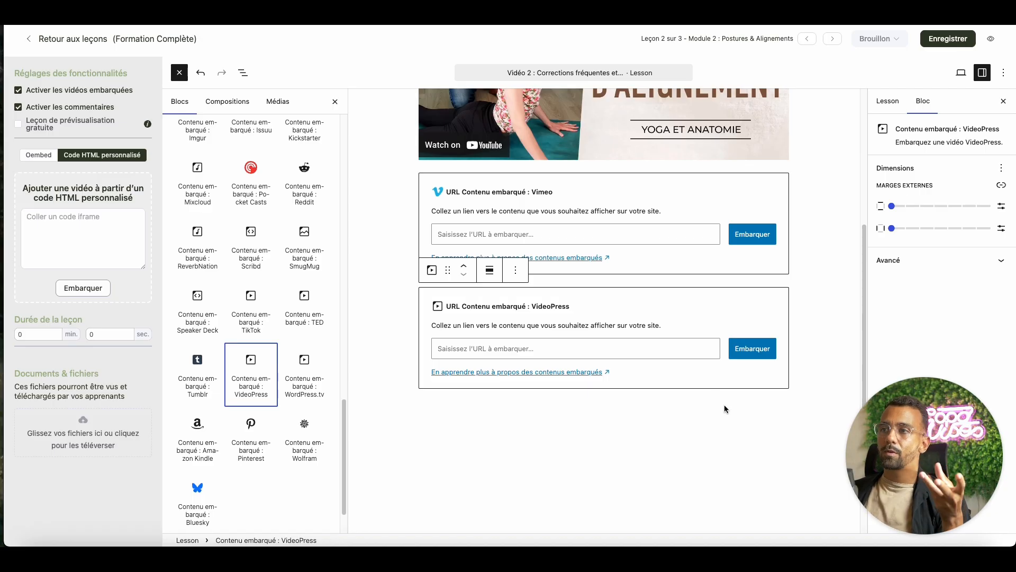
scroll(722, 403, up, 1)
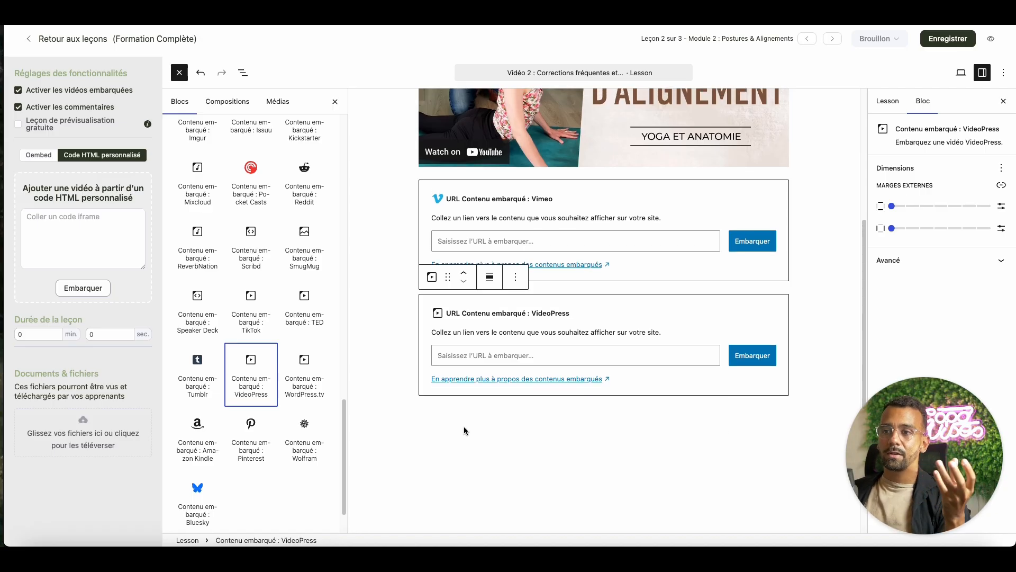
drag(344, 435, 349, 143)
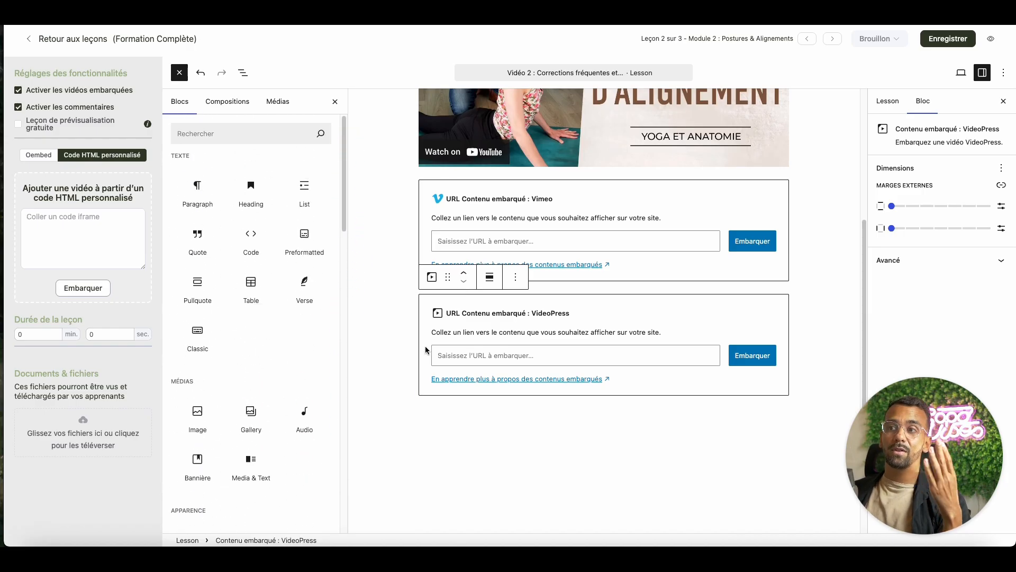
scroll(556, 397, up, 3)
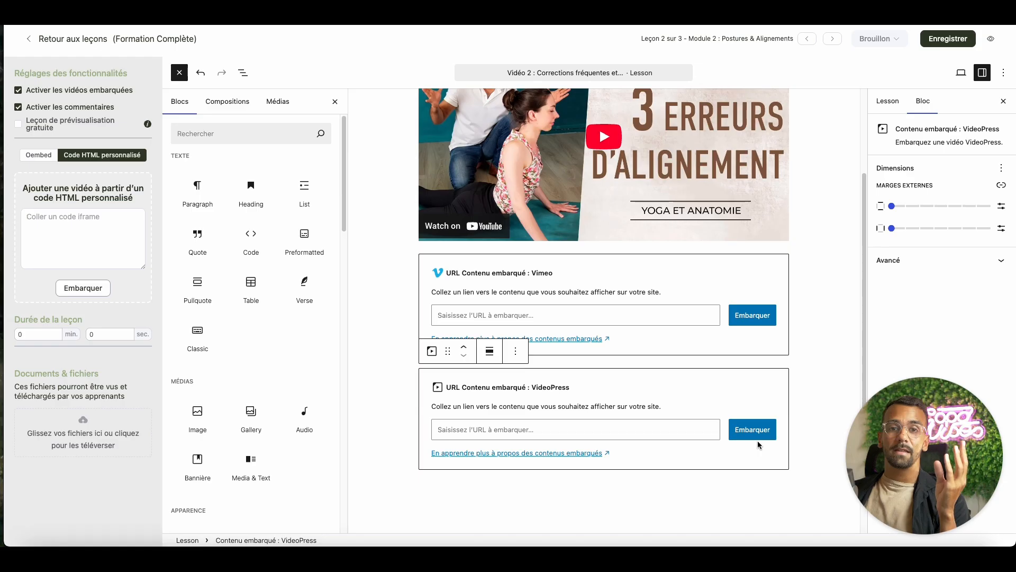
scroll(593, 245, up, 5)
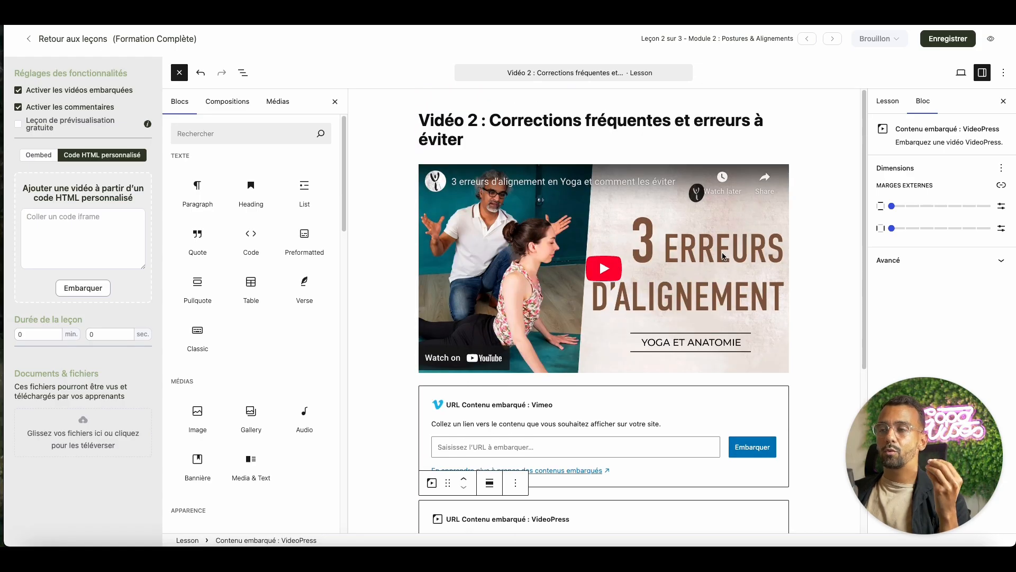
Play the embedded YouTube video and skip to its end to examine what the player displays when it finishes.
click(836, 259)
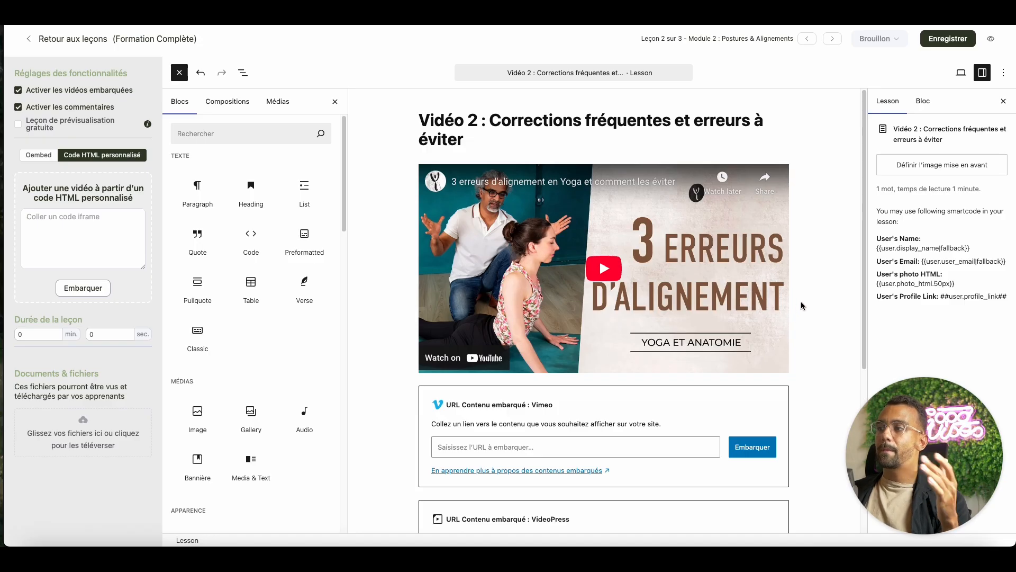
click(606, 274)
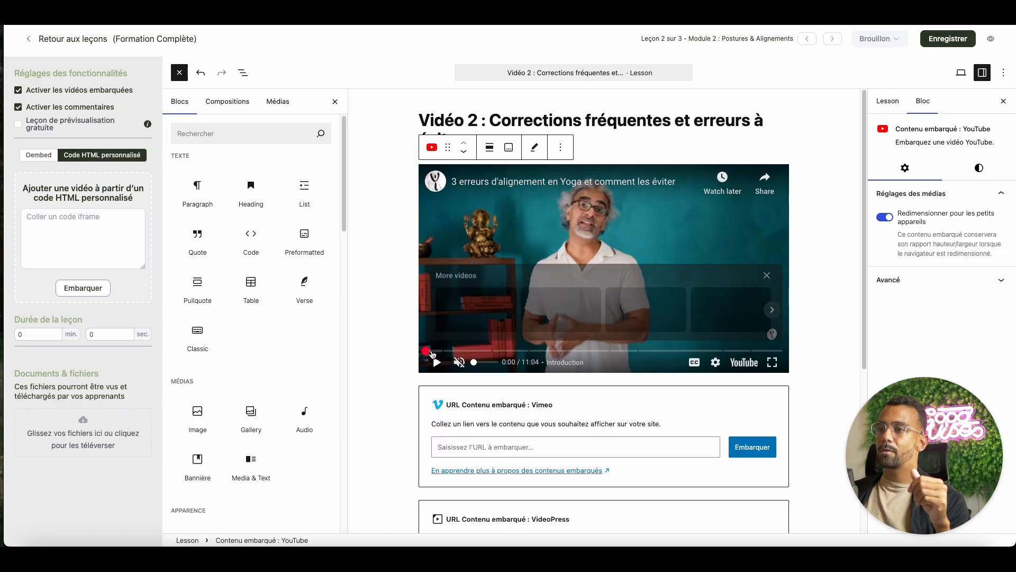
click(756, 352)
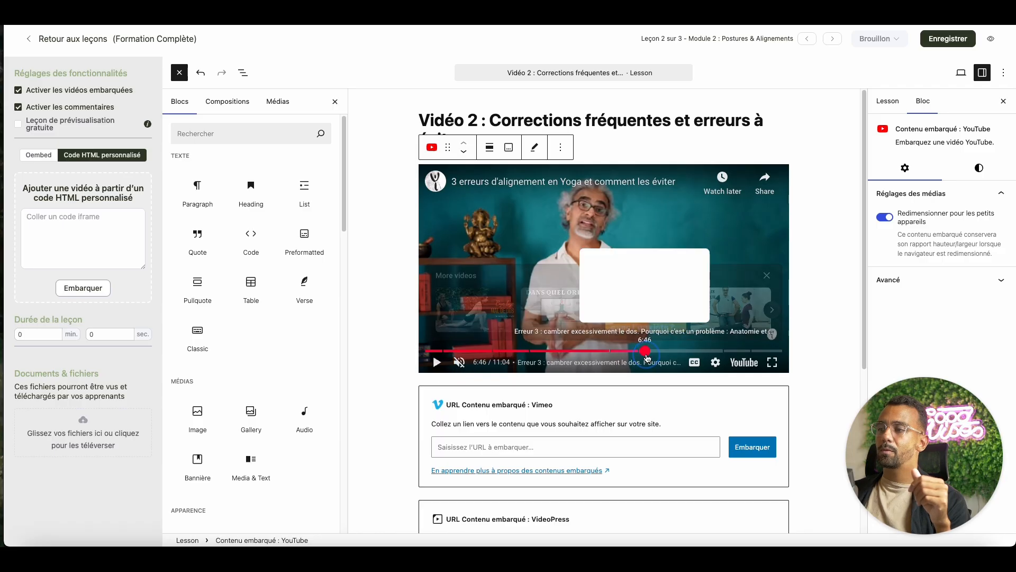
drag(756, 353, 779, 353)
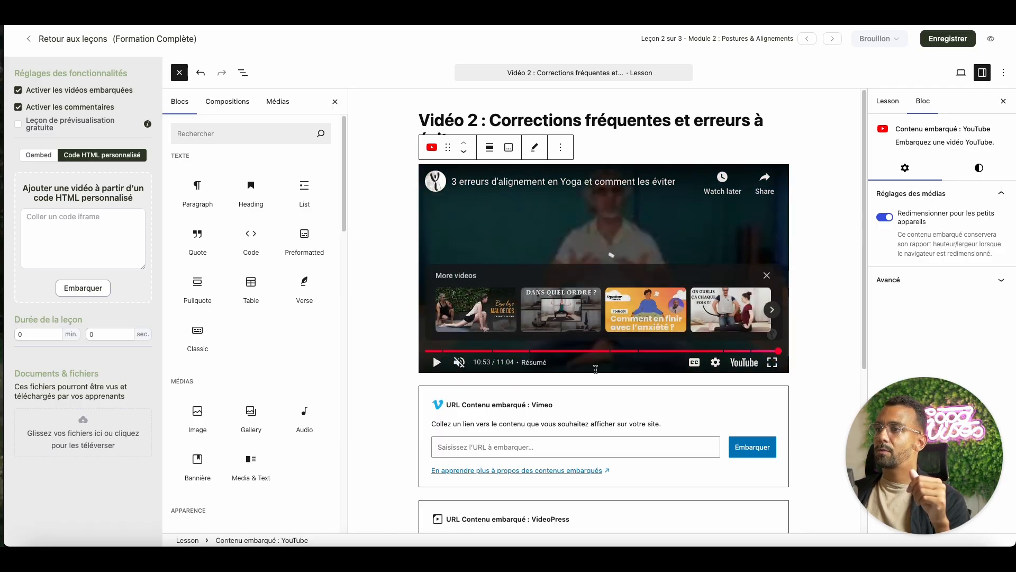
click(429, 365)
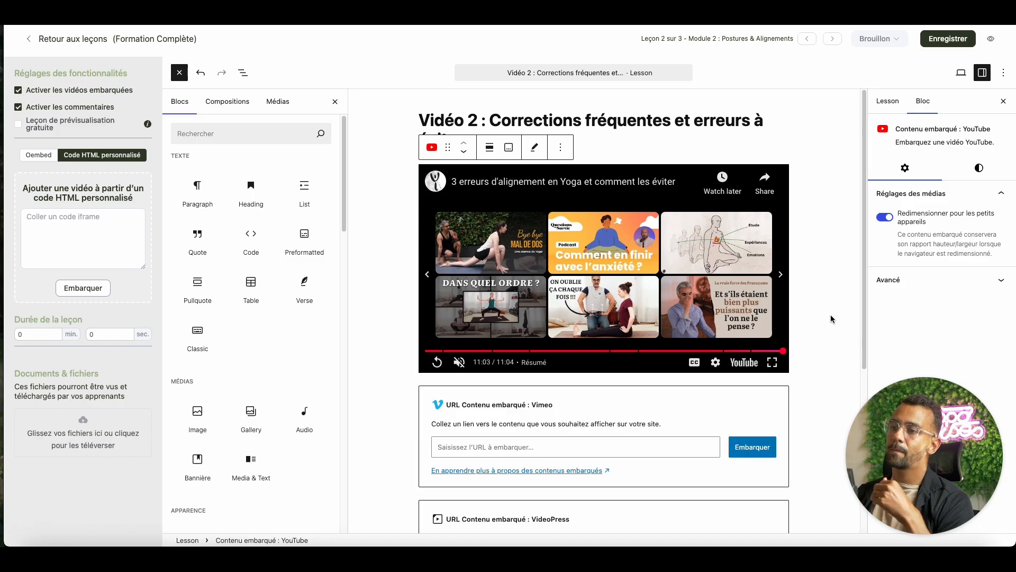
scroll(829, 313, down, 4)
scroll(752, 371, up, 3)
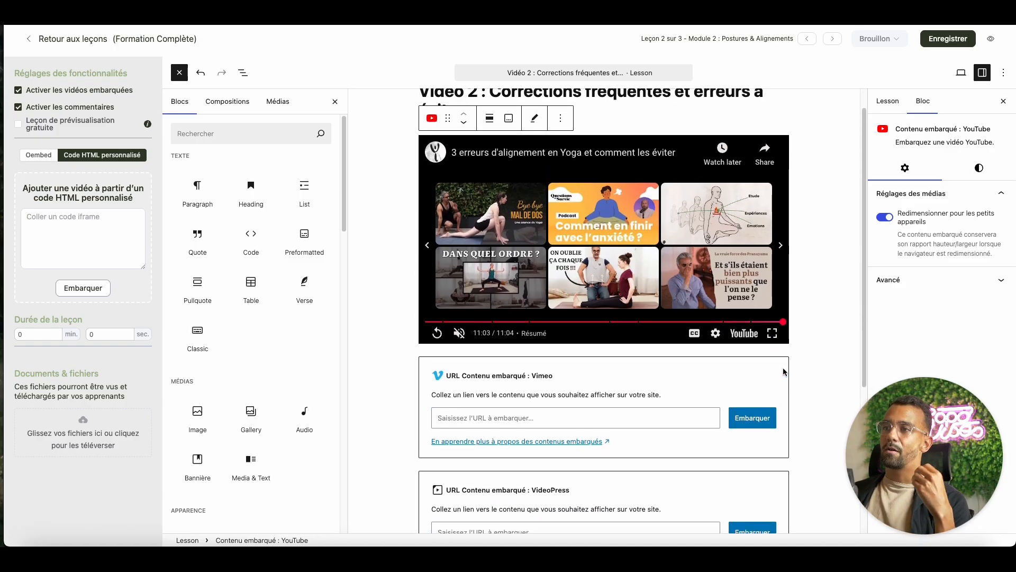